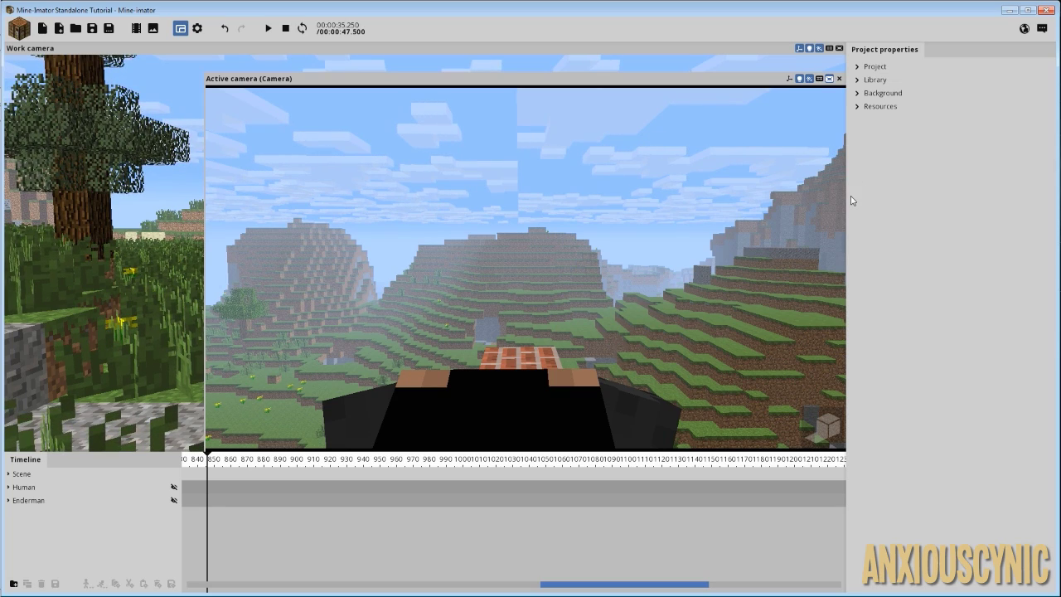
# Step: Play the existing animation in the active camera view to preview the enchanted apple, and stop playback
pyautogui.press('space')
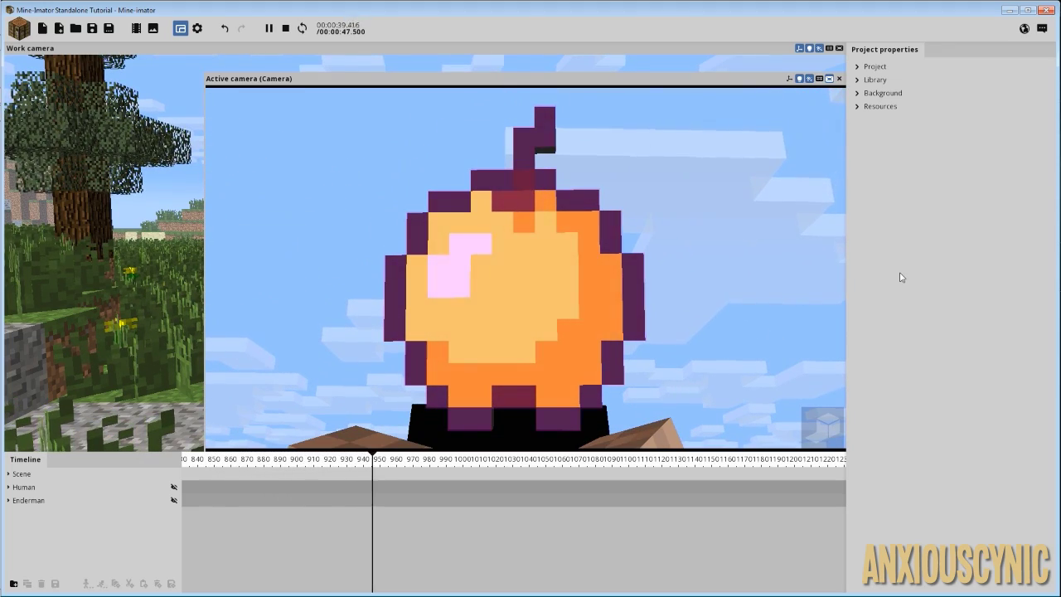
pyautogui.press('space')
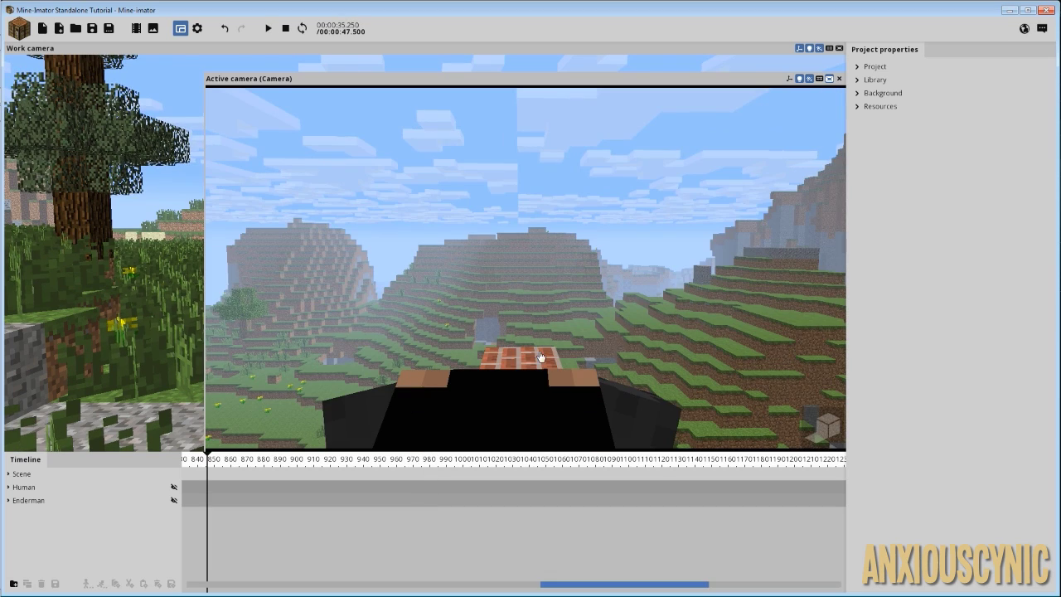
# Step: Hide the Scene and close the secondary camera view so only the work camera is shown
pyautogui.click(174, 474)
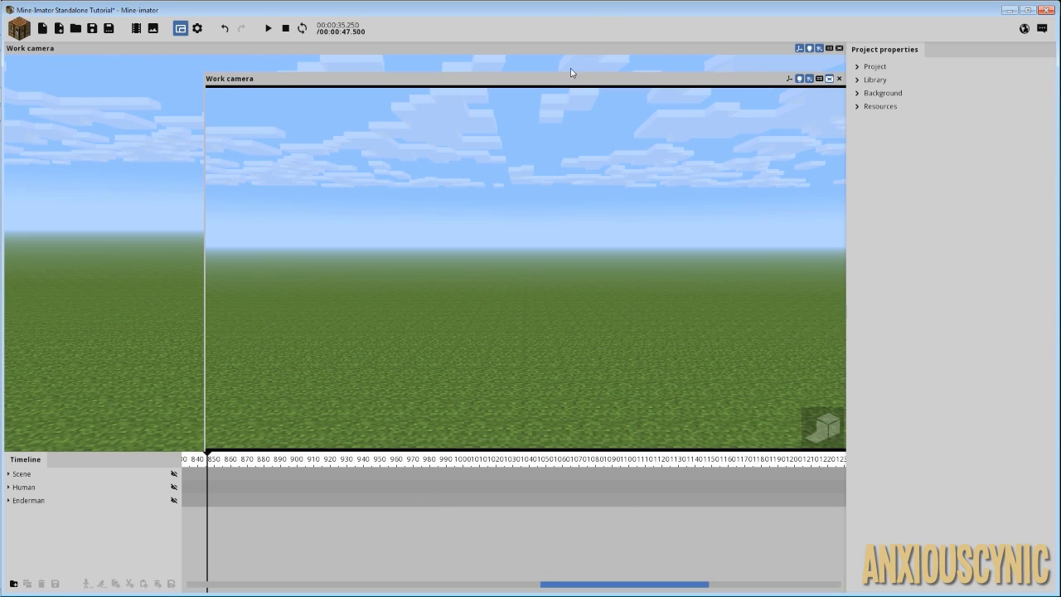
pyautogui.click(839, 78)
pyautogui.moveTo(577, 266); pyautogui.dragTo(578, 324, button='right')
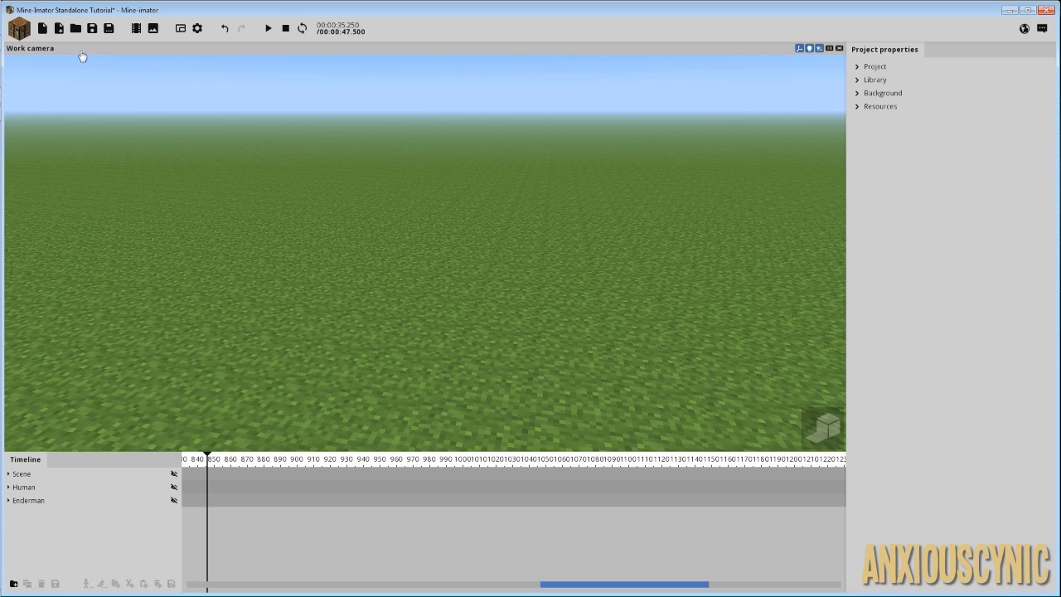
# Step: Create a 3D golden apple item using the Minecraft image
pyautogui.click(25, 33)
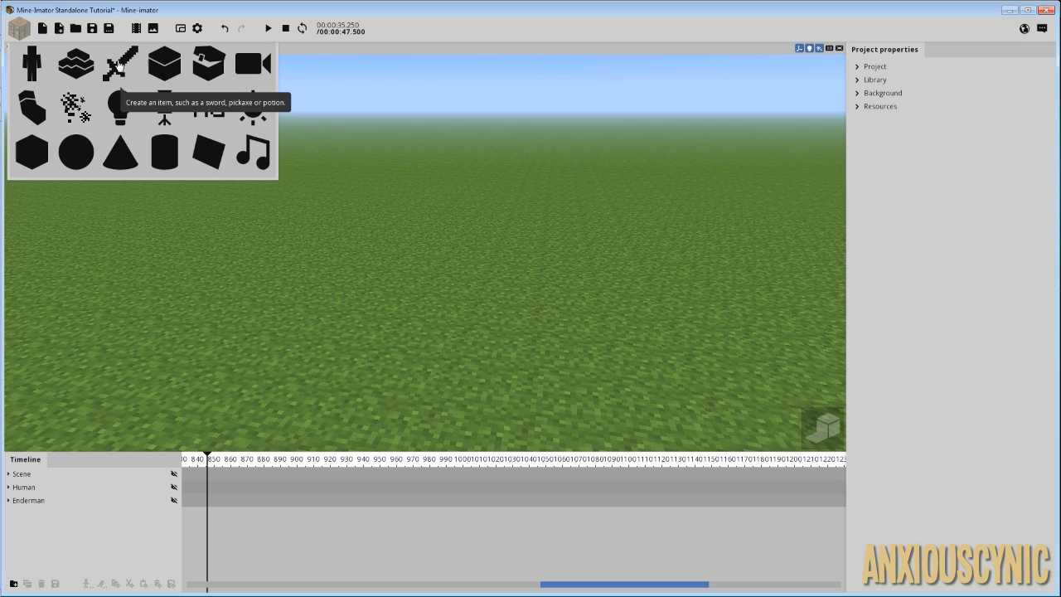
pyautogui.click(120, 68)
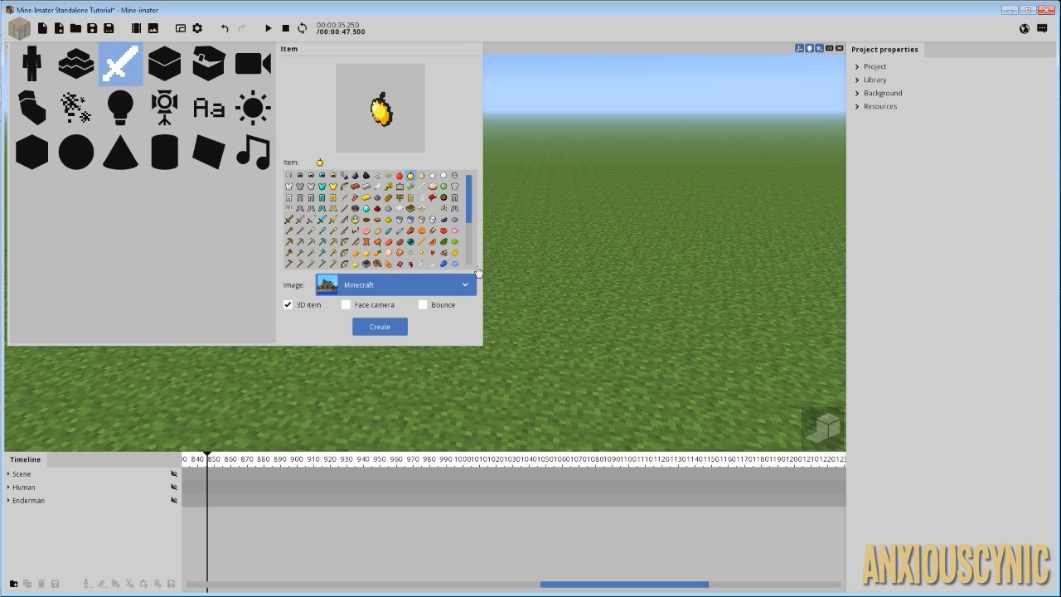
pyautogui.click(382, 332)
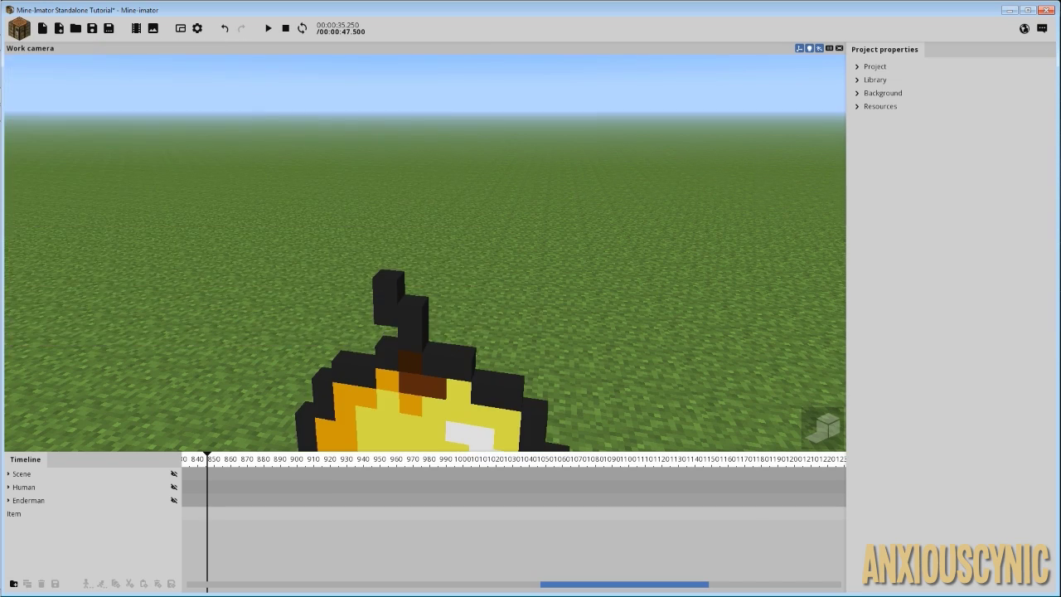
# Step: Raise the golden apple item above the ground to a Z position of about 20.74
pyautogui.moveTo(535, 317)
pyautogui.mouseDown(button='right')
pyautogui.moveTo(543, 296)
pyautogui.moveTo(531, 297)
pyautogui.mouseUp(button='right')
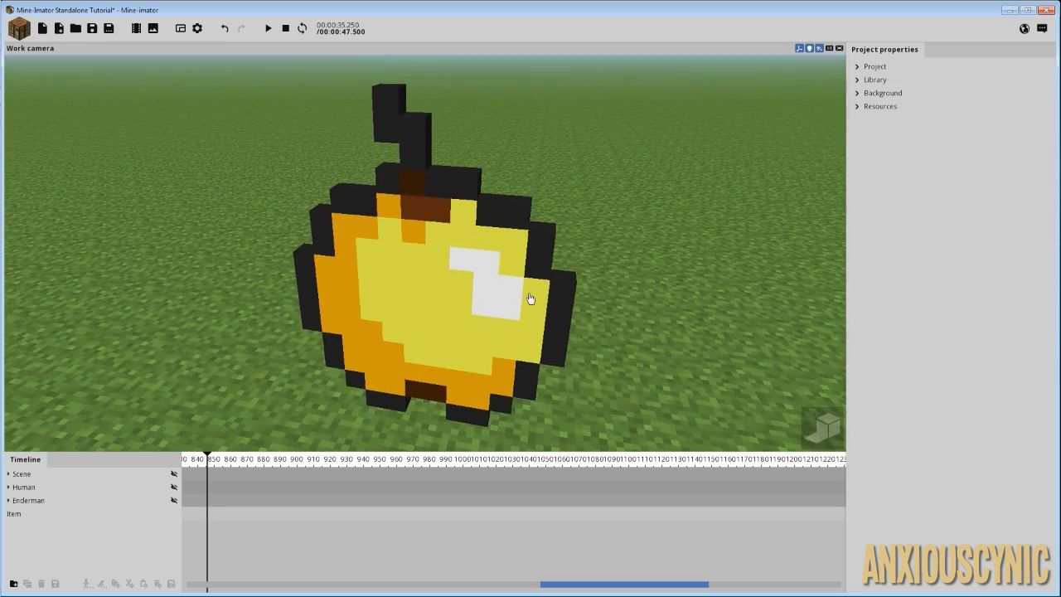
pyautogui.click(73, 514)
pyautogui.moveTo(419, 250); pyautogui.dragTo(433, 249, button='right')
pyautogui.moveTo(287, 236); pyautogui.dragTo(308, 123)
pyautogui.moveTo(423, 169)
pyautogui.mouseDown()
pyautogui.moveTo(435, 199)
pyautogui.moveTo(409, 178)
pyautogui.mouseUp()
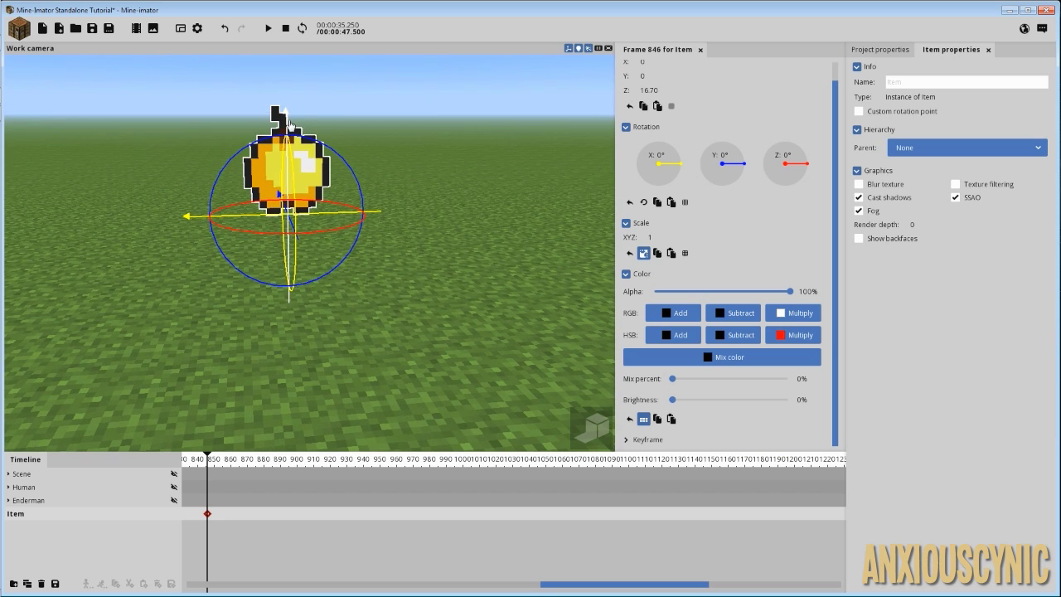
pyautogui.moveTo(289, 184); pyautogui.dragTo(288, 157)
pyautogui.moveTo(390, 177); pyautogui.dragTo(373, 163, button='right')
pyautogui.moveTo(432, 182); pyautogui.dragTo(447, 187, button='right')
pyautogui.moveTo(486, 178); pyautogui.dragTo(499, 179)
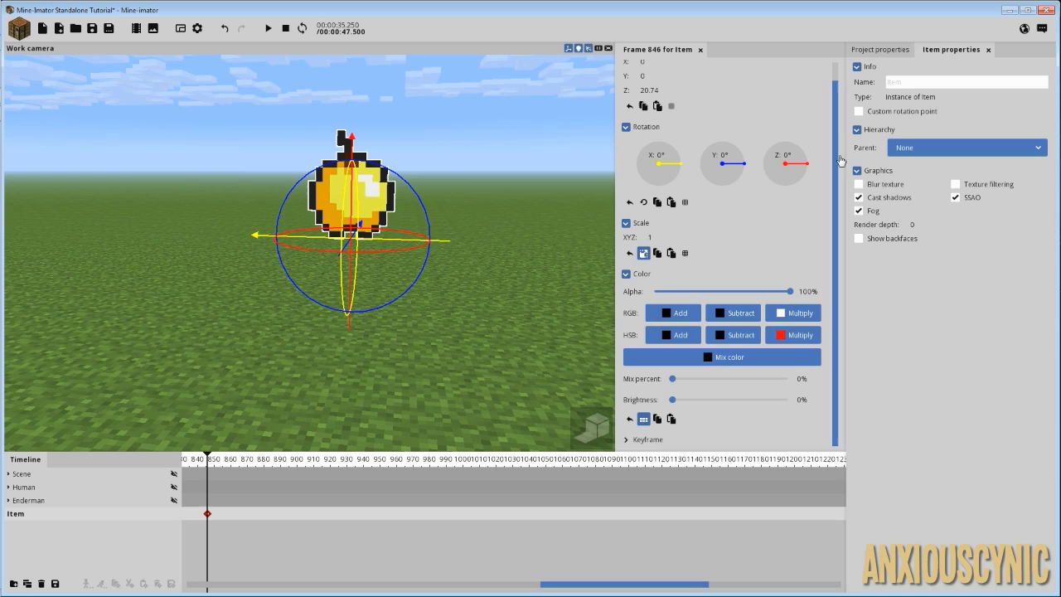
# Step: Enable a custom rotation point for the apple and set its Z value to 6, keeping X 8 and Y 0.50
pyautogui.click(860, 111)
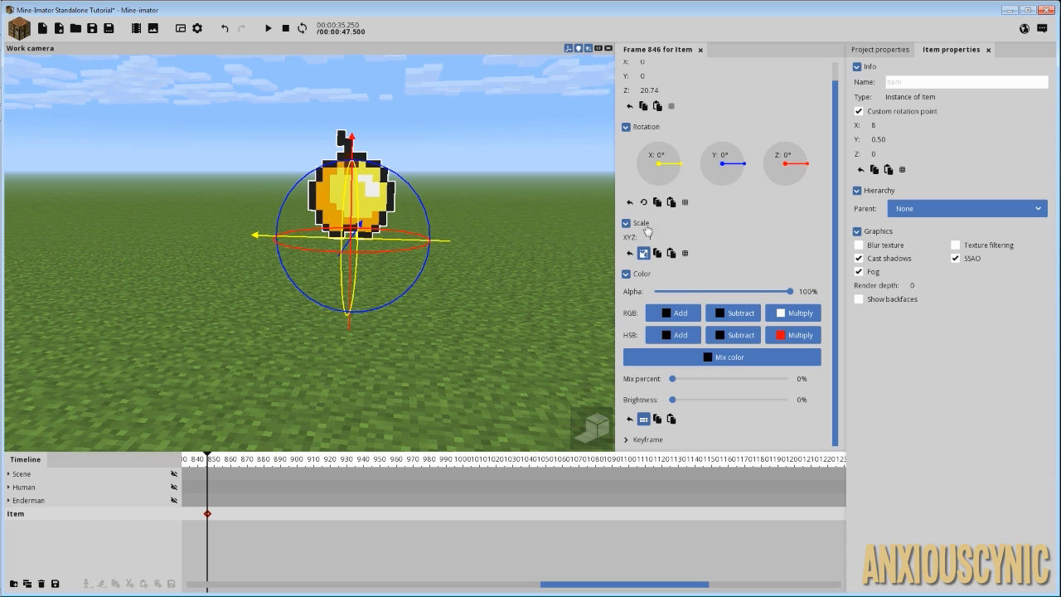
pyautogui.moveTo(472, 249); pyautogui.dragTo(472, 238)
pyautogui.scroll(1, 472, 249)
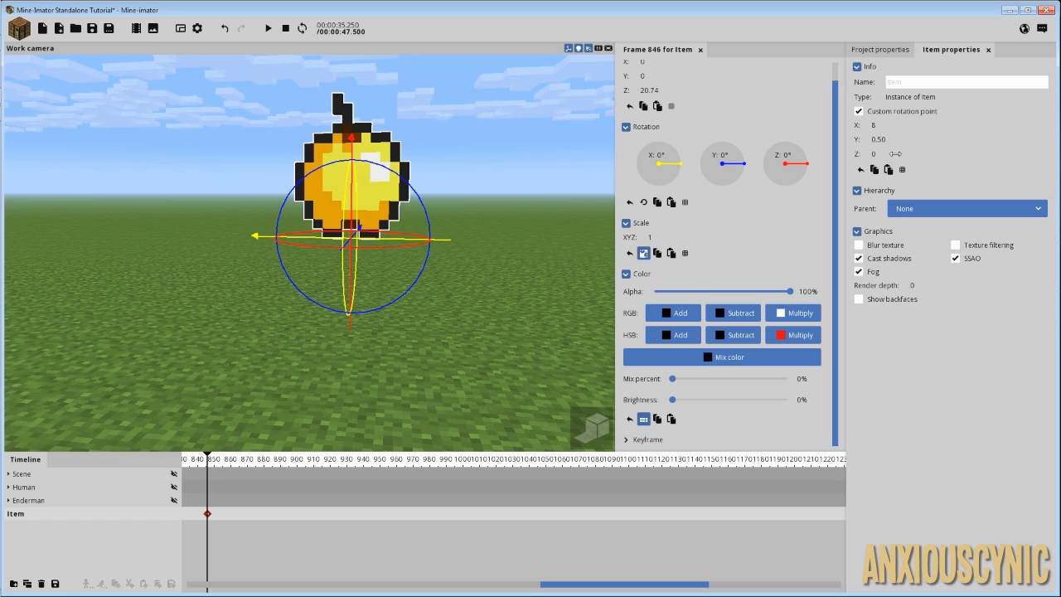
pyautogui.moveTo(879, 153); pyautogui.dragTo(912, 159)
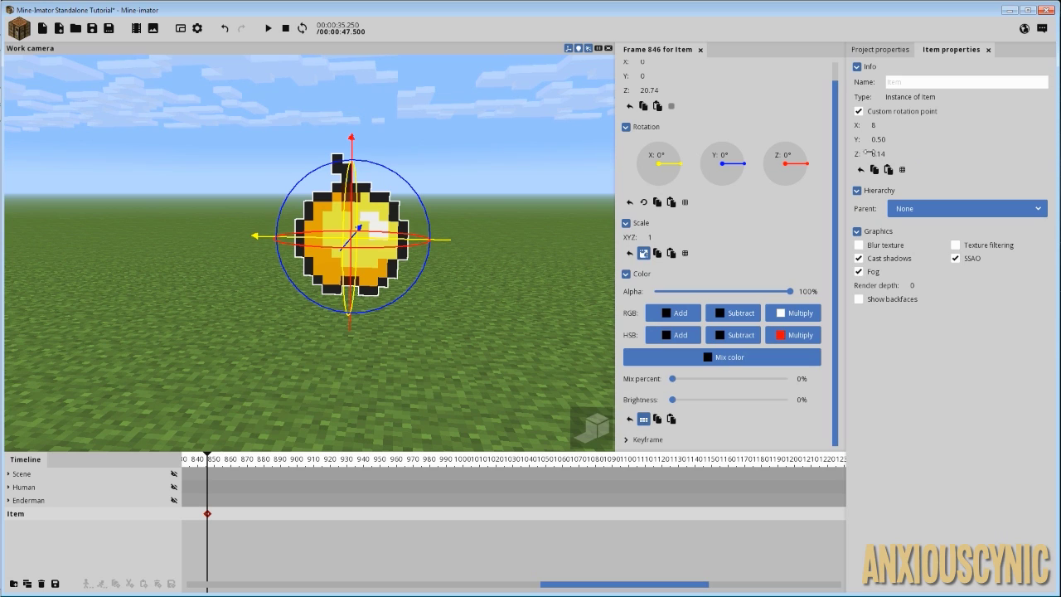
pyautogui.click(878, 154)
pyautogui.write('6')
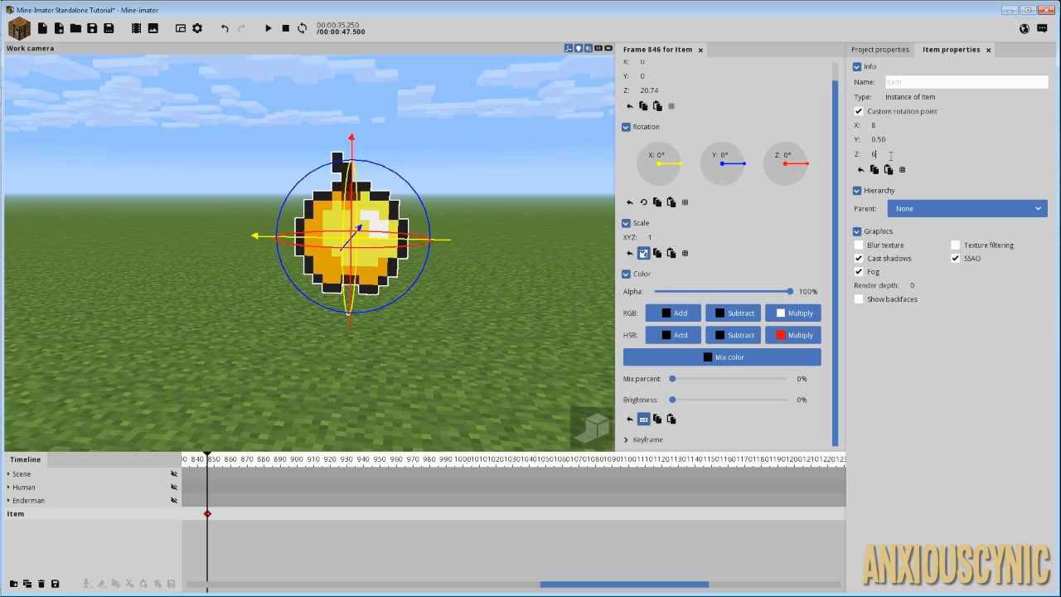
pyautogui.moveTo(529, 216); pyautogui.dragTo(530, 137)
pyautogui.scroll(3, 529, 216)
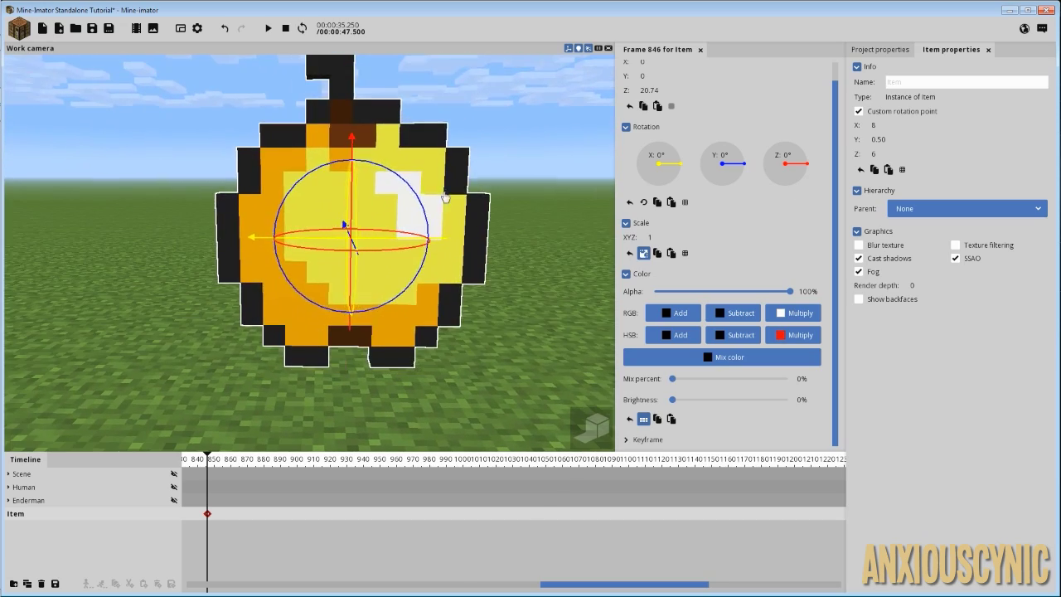
# Step: Duplicate the apple item and parent the copy to the original Item
pyautogui.moveTo(343, 225); pyautogui.dragTo(477, 164)
pyautogui.rightClick(748, 162)
pyautogui.scroll(-3, 524, 167)
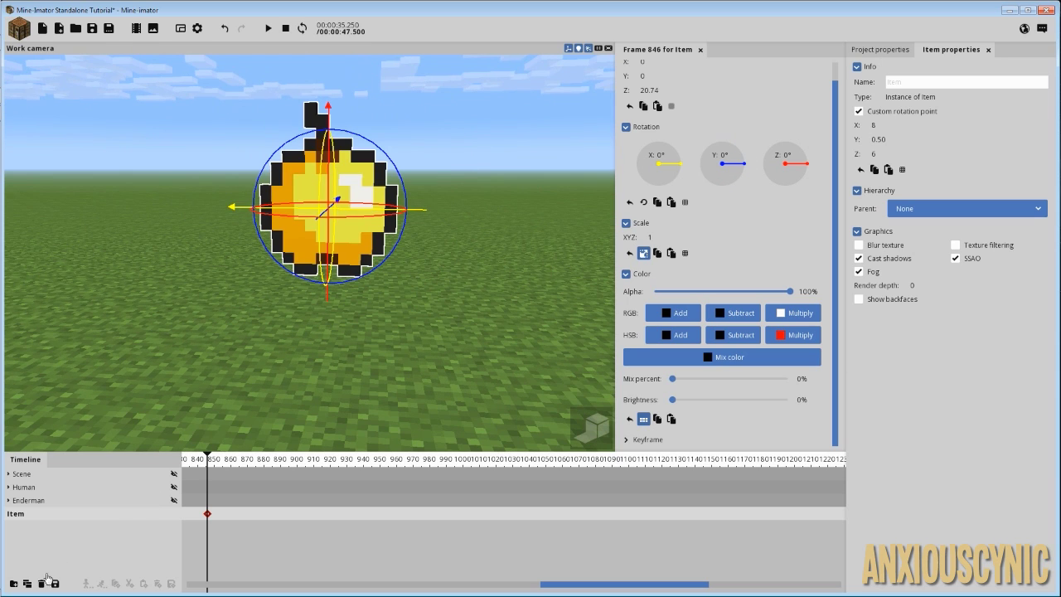
pyautogui.click(28, 584)
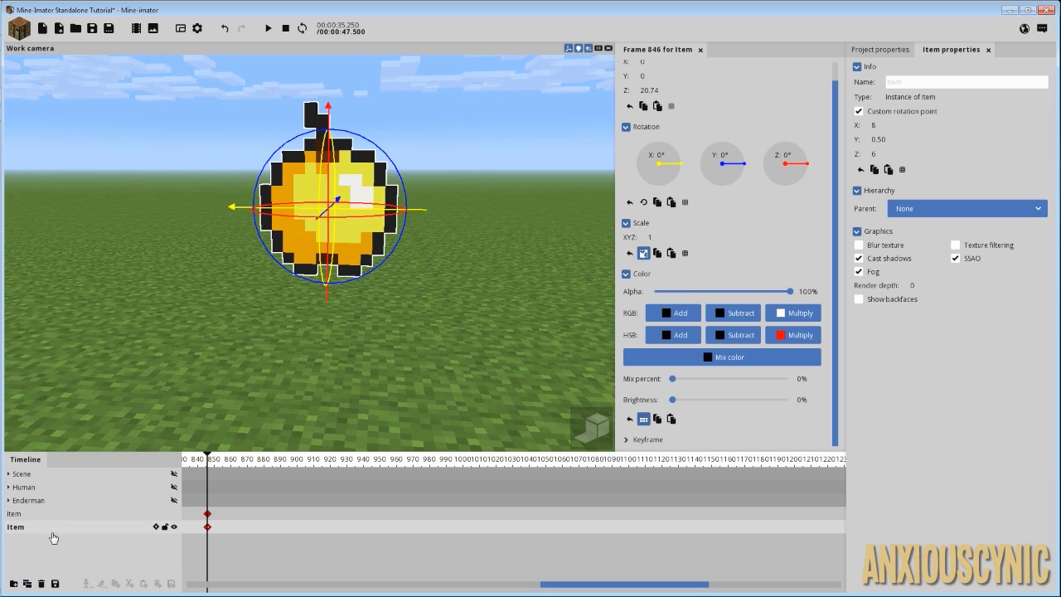
pyautogui.click(915, 208)
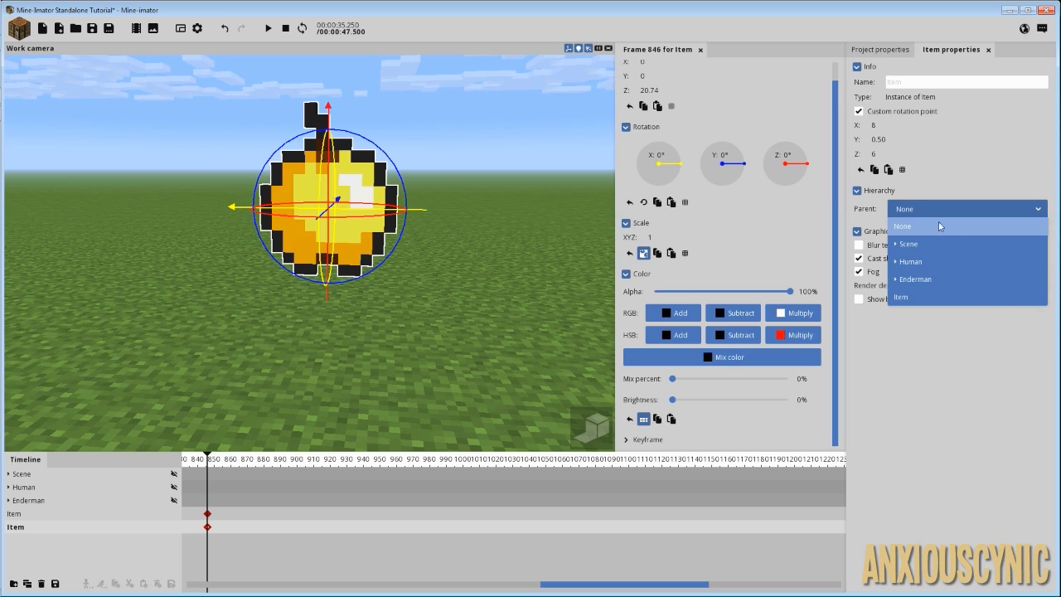
pyautogui.click(910, 297)
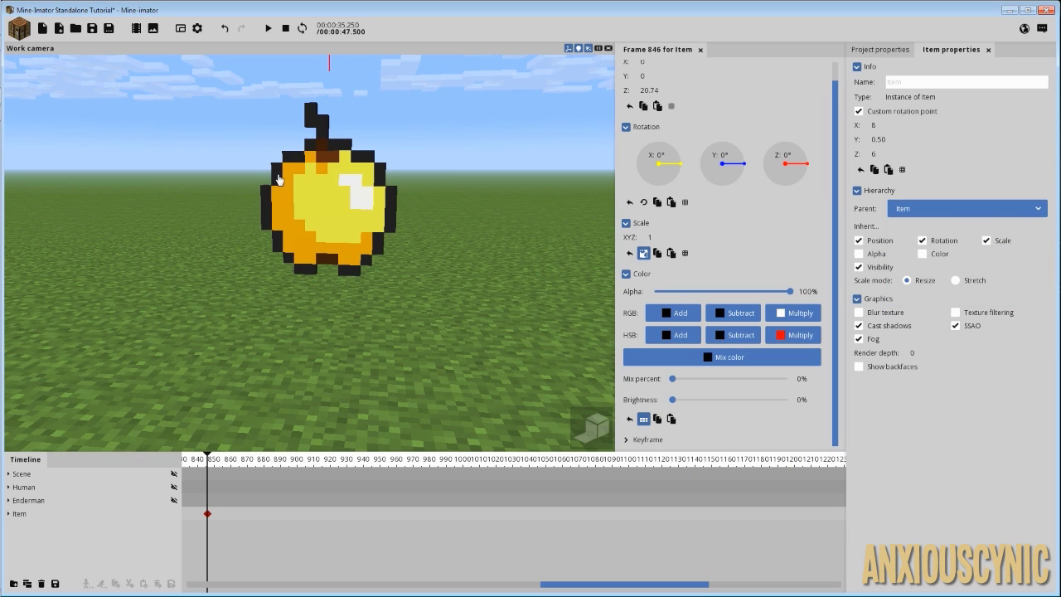
# Step: Reset the child apple's Z position to 0 and set its render depth to 1
pyautogui.rightClick(656, 91)
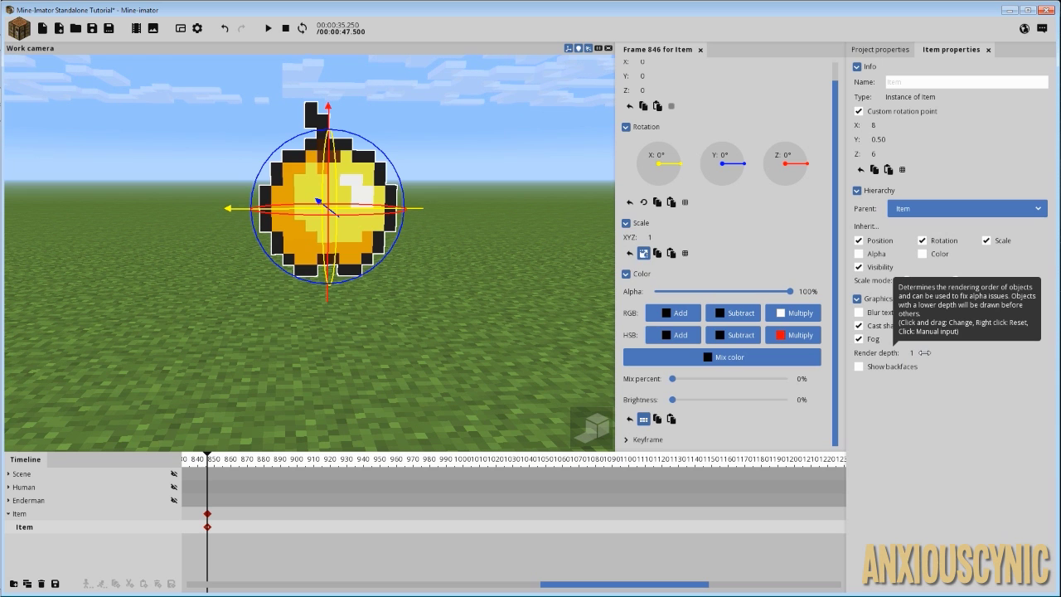
pyautogui.moveTo(514, 232)
pyautogui.mouseDown()
pyautogui.moveTo(490, 228)
pyautogui.moveTo(523, 225)
pyautogui.mouseUp()
pyautogui.scroll(2, 490, 228)
pyautogui.moveTo(480, 232); pyautogui.dragTo(495, 236, button='right')
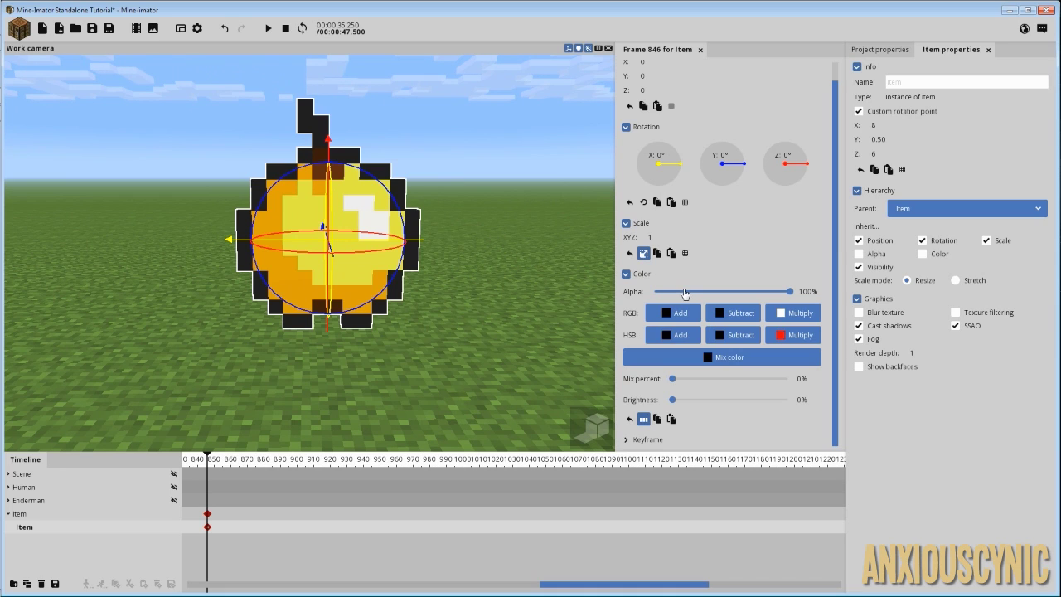
# Step: Scale the child apple to 1.04 so it slightly encloses the original
pyautogui.click(655, 236)
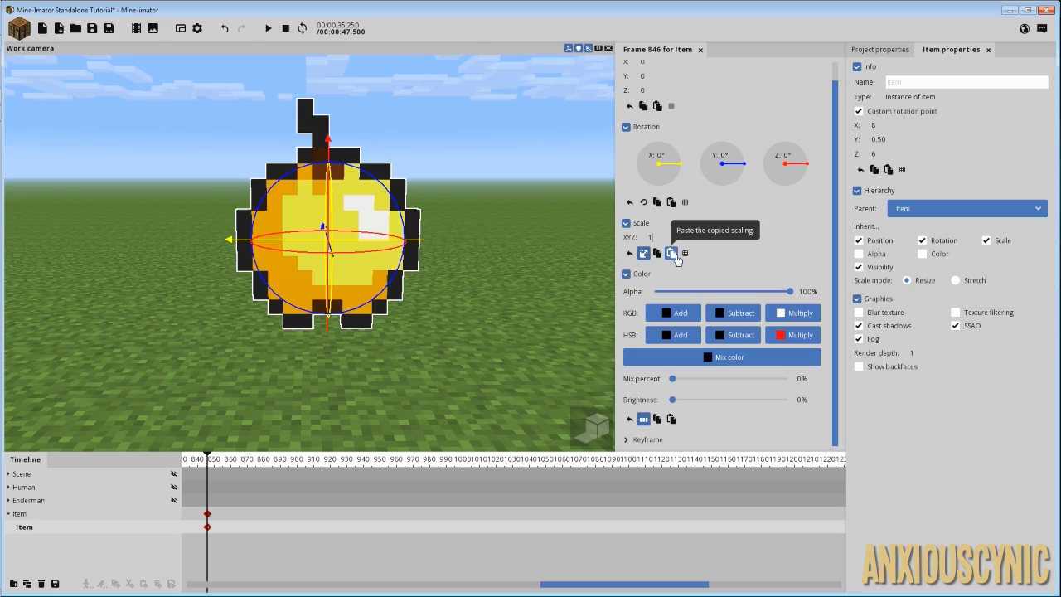
pyautogui.write('1.04')
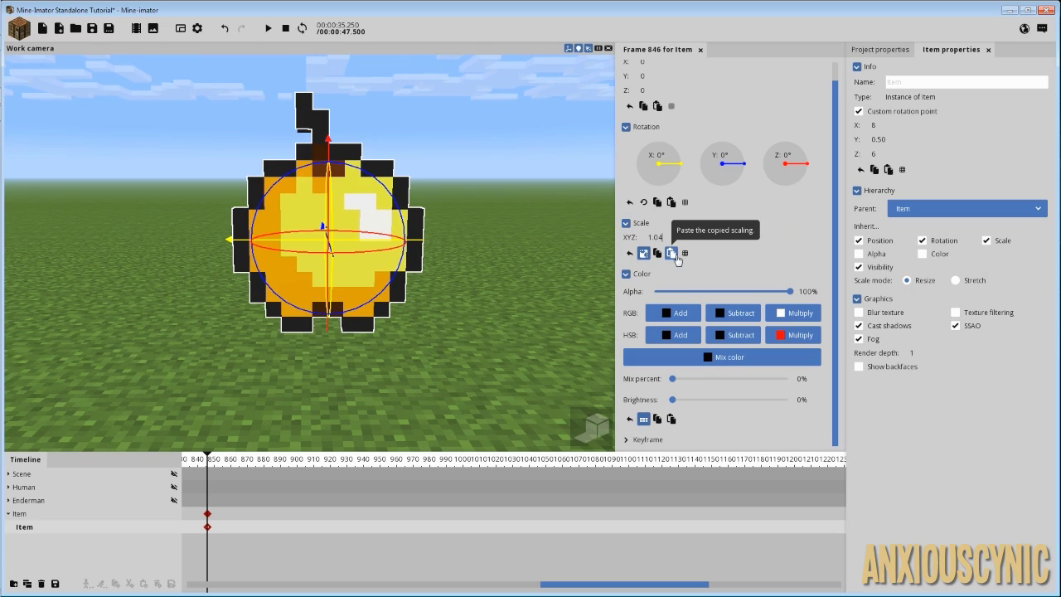
pyautogui.moveTo(448, 193); pyautogui.dragTo(365, 220)
pyautogui.moveTo(498, 222); pyautogui.dragTo(463, 189, button='middle')
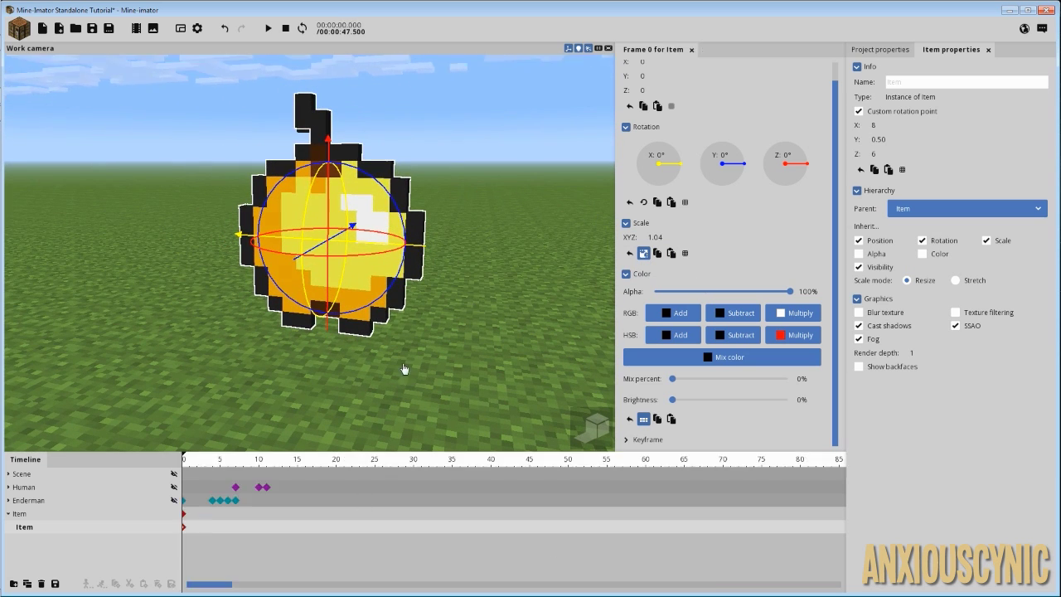
# Step: Set the mix color of the child apple's keyframe at frame 0 to pink, FD60FF
pyautogui.moveTo(424, 334); pyautogui.dragTo(466, 269)
pyautogui.moveTo(383, 323); pyautogui.dragTo(388, 365, button='middle')
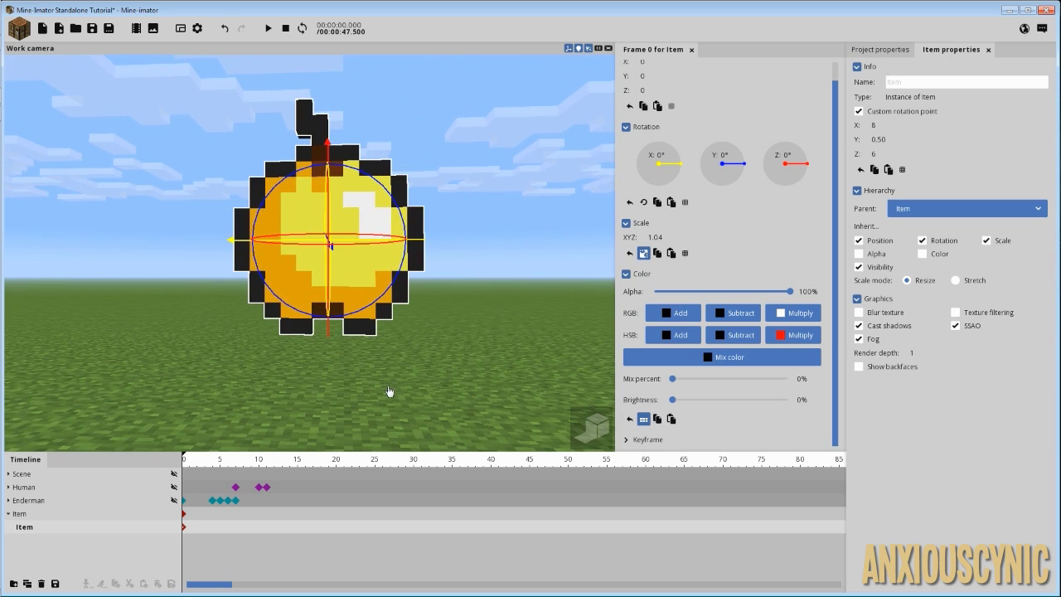
pyautogui.click(186, 528)
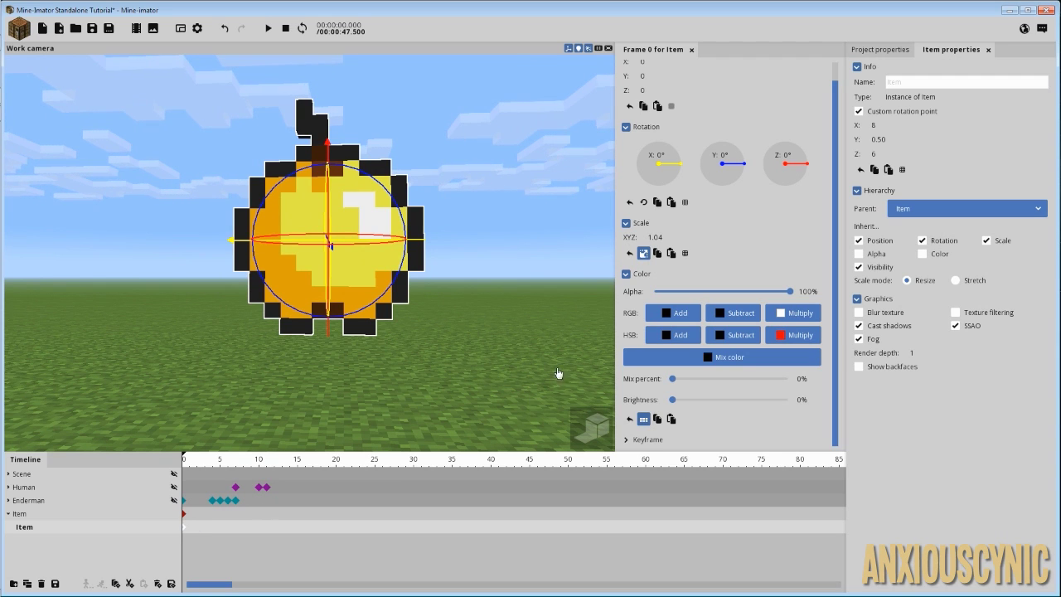
pyautogui.click(706, 365)
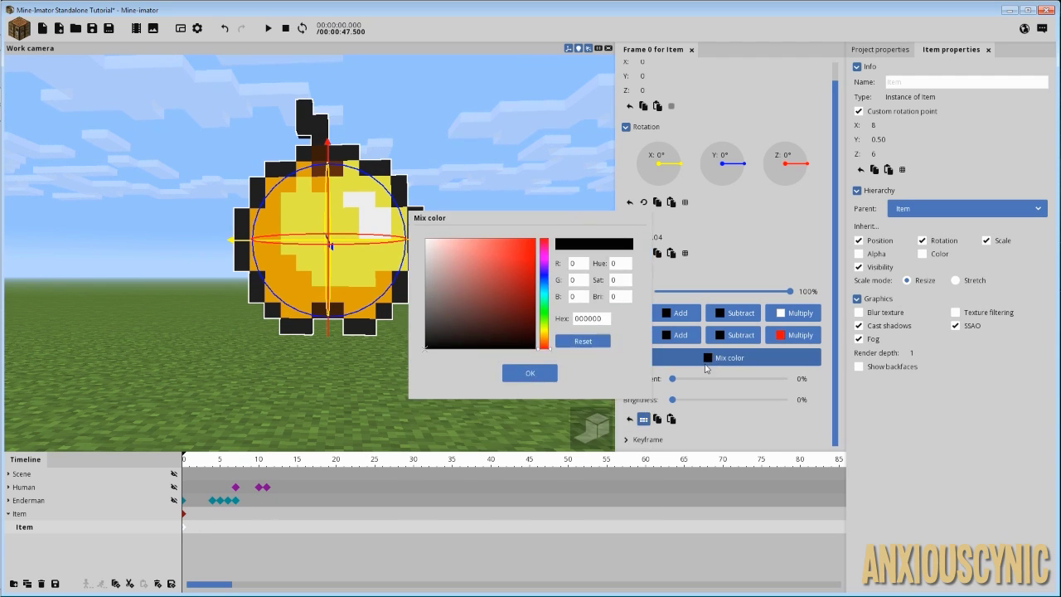
pyautogui.click(544, 262)
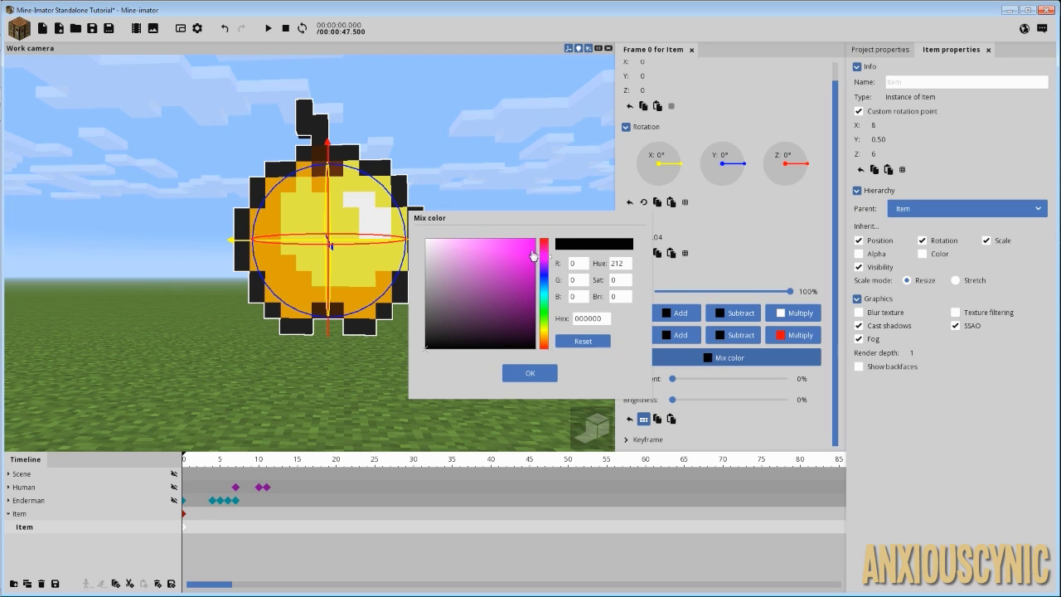
pyautogui.moveTo(534, 253)
pyautogui.mouseDown()
pyautogui.moveTo(549, 241)
pyautogui.moveTo(518, 248)
pyautogui.moveTo(496, 226)
pyautogui.mouseUp()
pyautogui.click(529, 373)
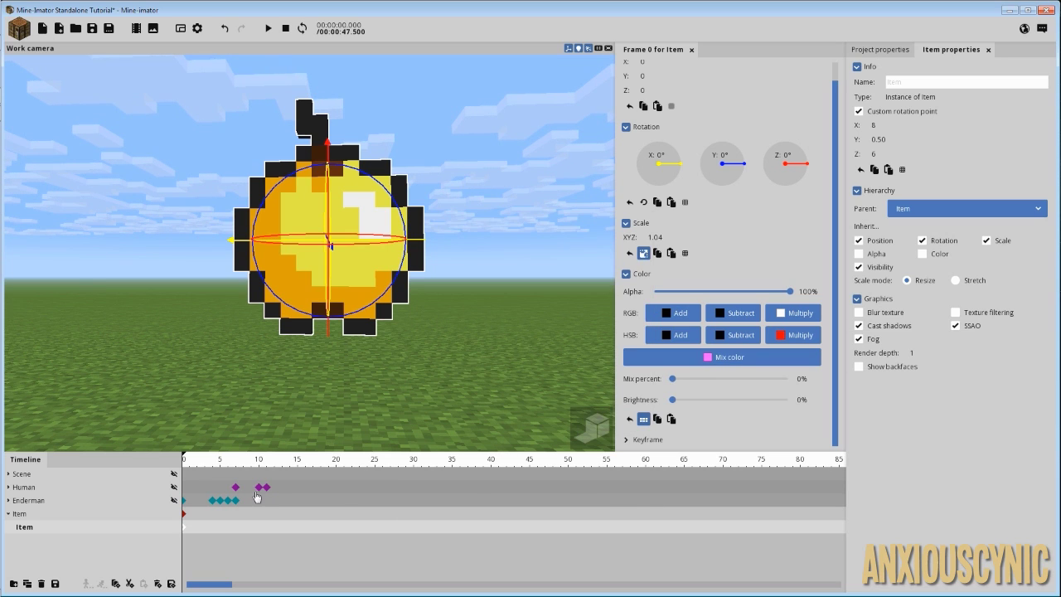
# Step: Add a keyframe for the child apple at frame 5 and shift its mix color to purple, C560FF
pyautogui.click(189, 530)
pyautogui.keyDown('ctrl'); pyautogui.scroll(4, 206, 562); pyautogui.keyUp('ctrl')
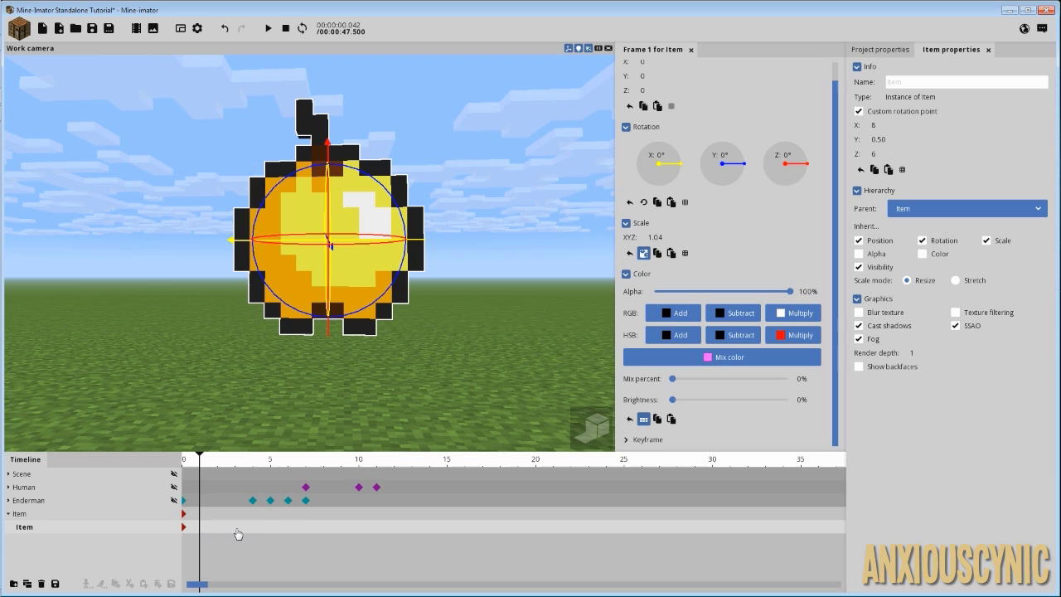
pyautogui.click(270, 529)
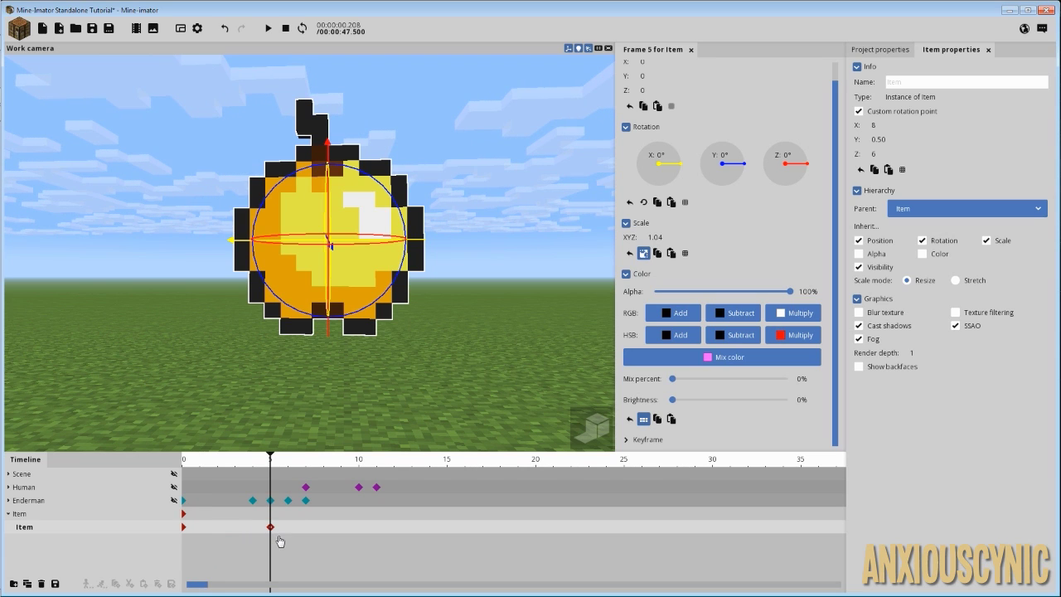
pyautogui.click(735, 361)
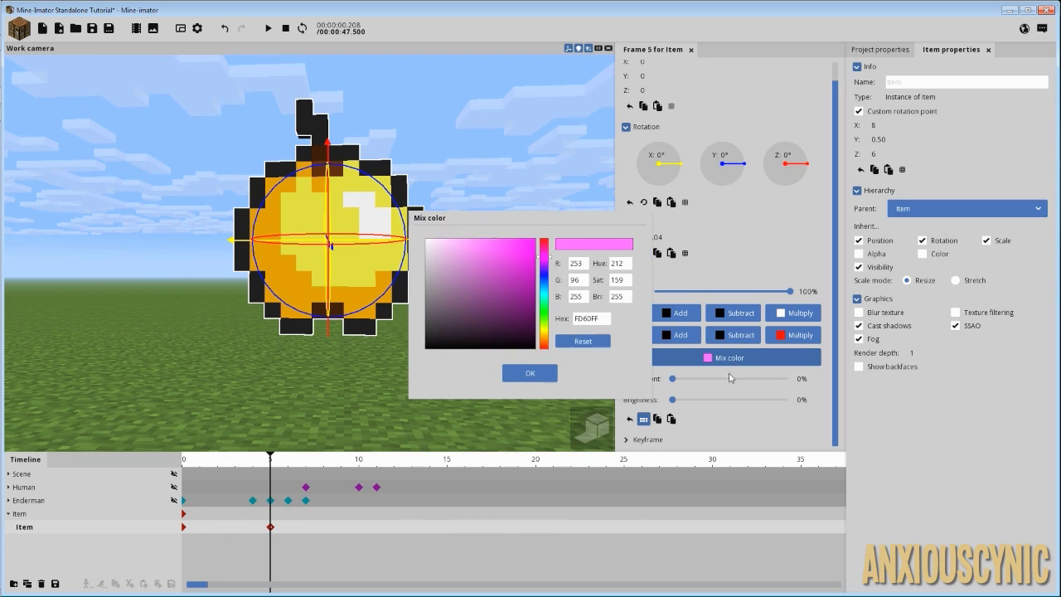
pyautogui.moveTo(547, 262); pyautogui.dragTo(548, 280)
pyautogui.click(528, 373)
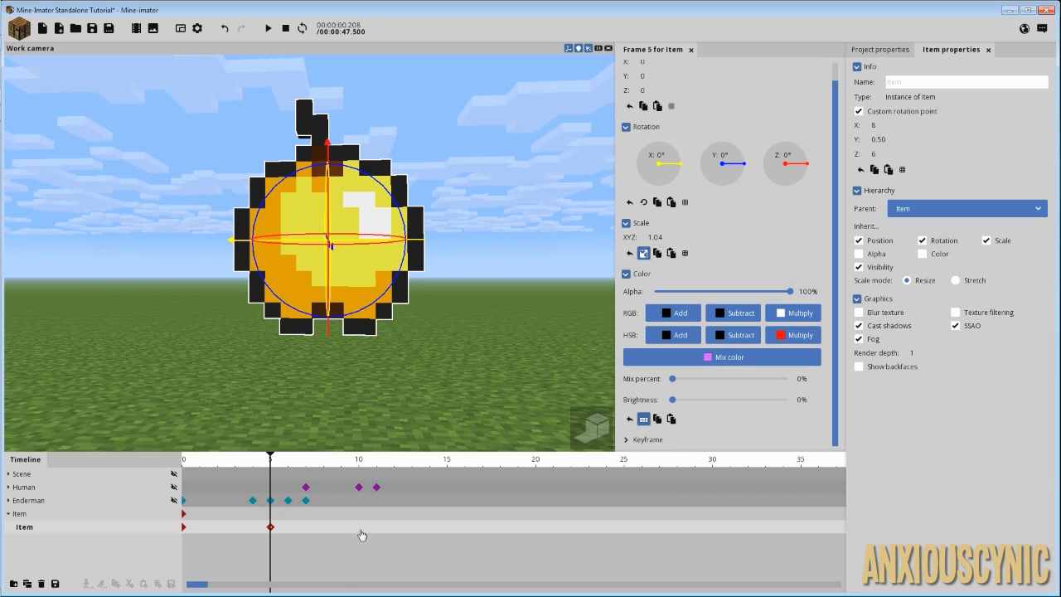
# Step: Add a keyframe for the child apple at frame 10 and shift its mix color to blue-violet, 7E60FF
pyautogui.click(359, 529)
pyautogui.click(718, 358)
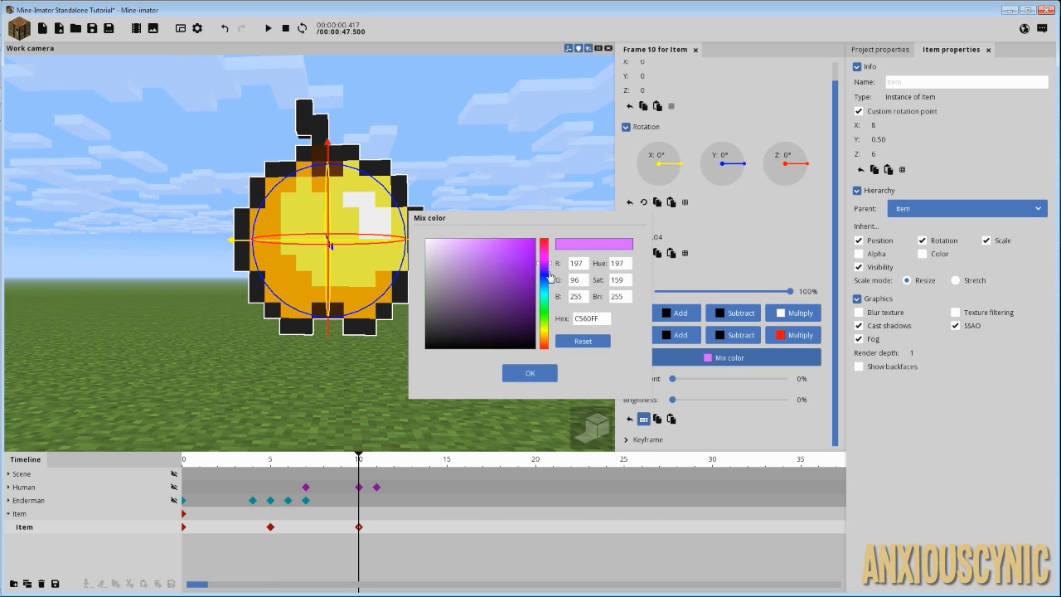
pyautogui.click(550, 276)
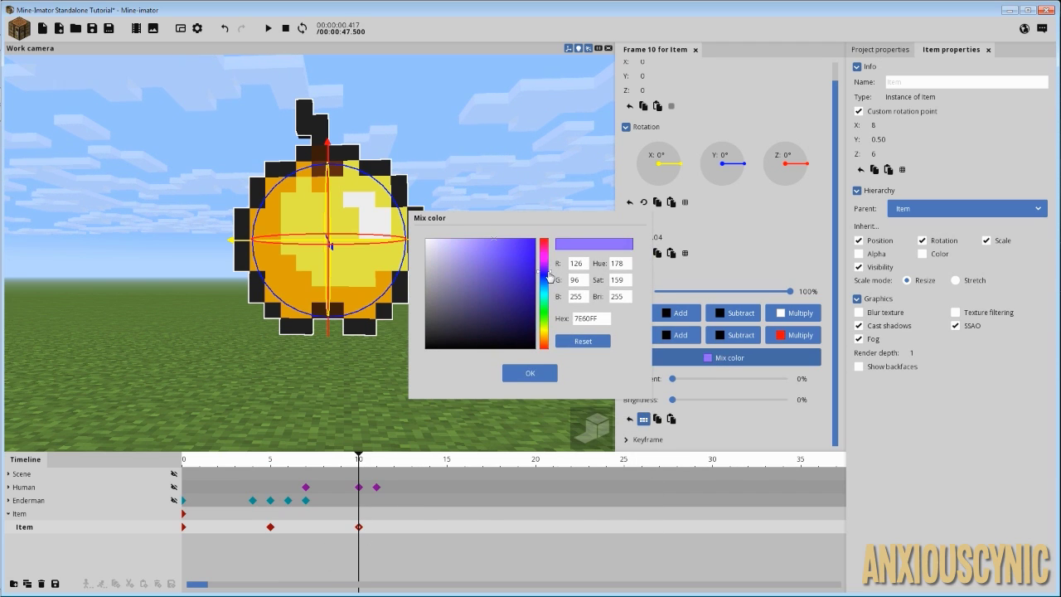
pyautogui.click(532, 374)
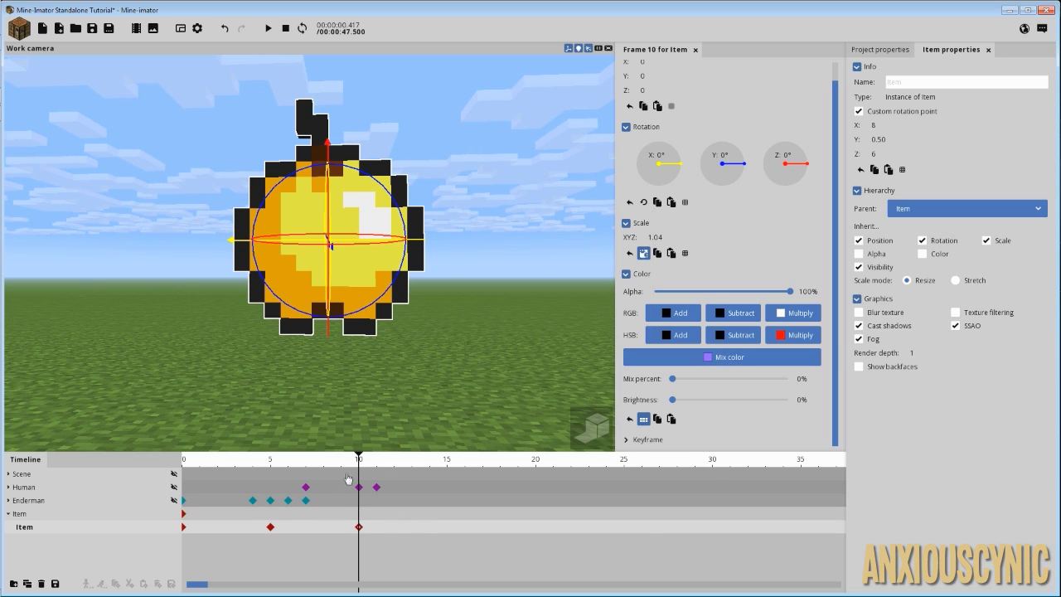
# Step: Return to frame 0, select all three child apple keyframes and set their mix percent to 100%
pyautogui.moveTo(348, 478); pyautogui.dragTo(173, 469)
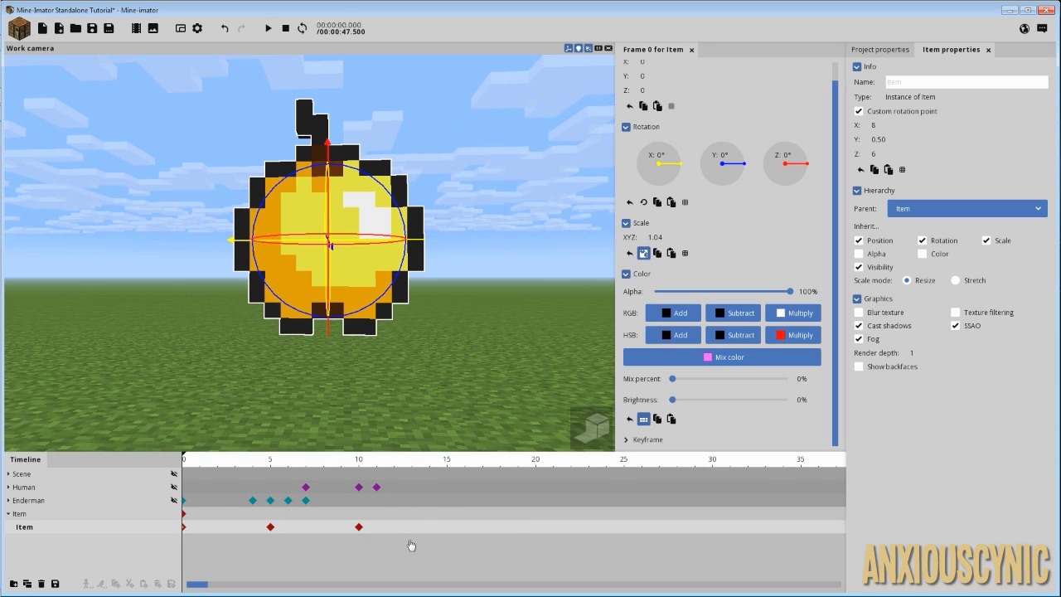
pyautogui.moveTo(390, 538); pyautogui.dragTo(170, 527)
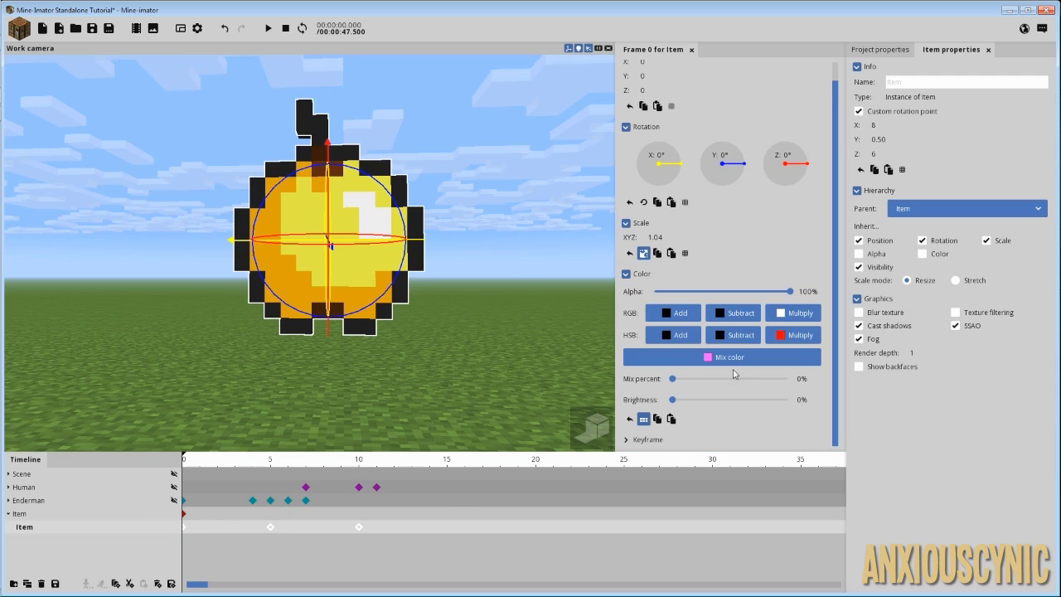
pyautogui.moveTo(705, 381); pyautogui.dragTo(814, 386)
# Step: Set the alpha of the selected child apple keyframes to 45%, keeping their mix percent at 100%
pyautogui.moveTo(742, 294)
pyautogui.mouseDown()
pyautogui.moveTo(704, 298)
pyautogui.moveTo(727, 298)
pyautogui.mouseUp()
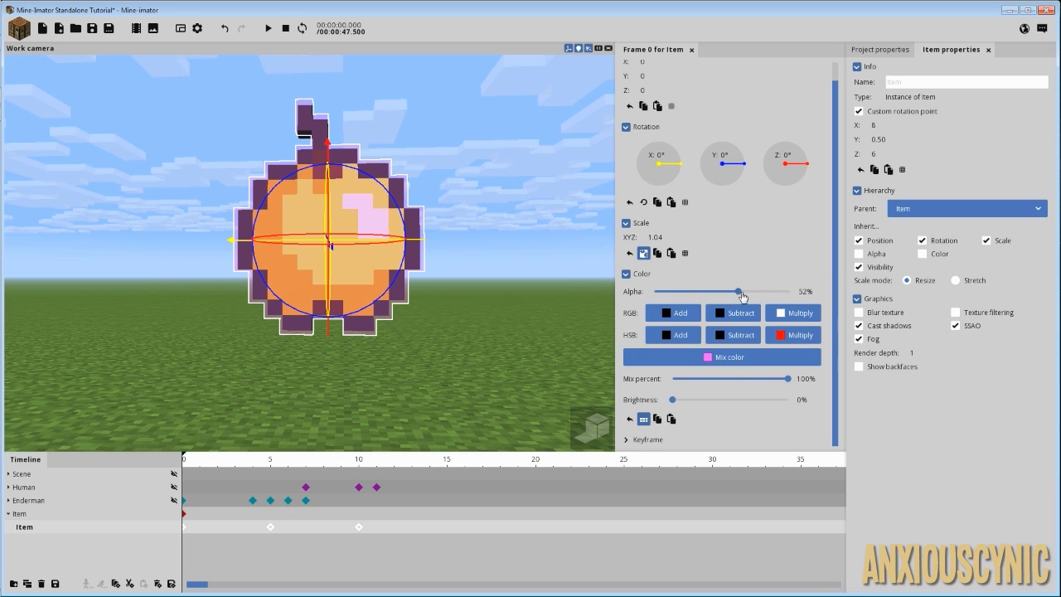
pyautogui.moveTo(742, 295); pyautogui.dragTo(853, 294)
pyautogui.moveTo(730, 384); pyautogui.dragTo(847, 383)
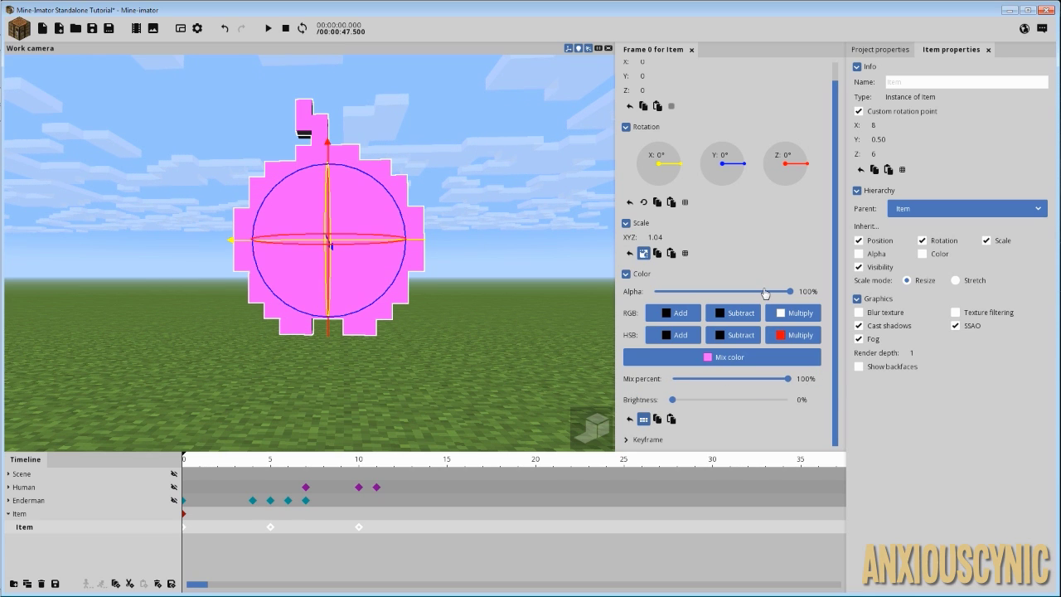
pyautogui.moveTo(765, 292); pyautogui.dragTo(718, 303)
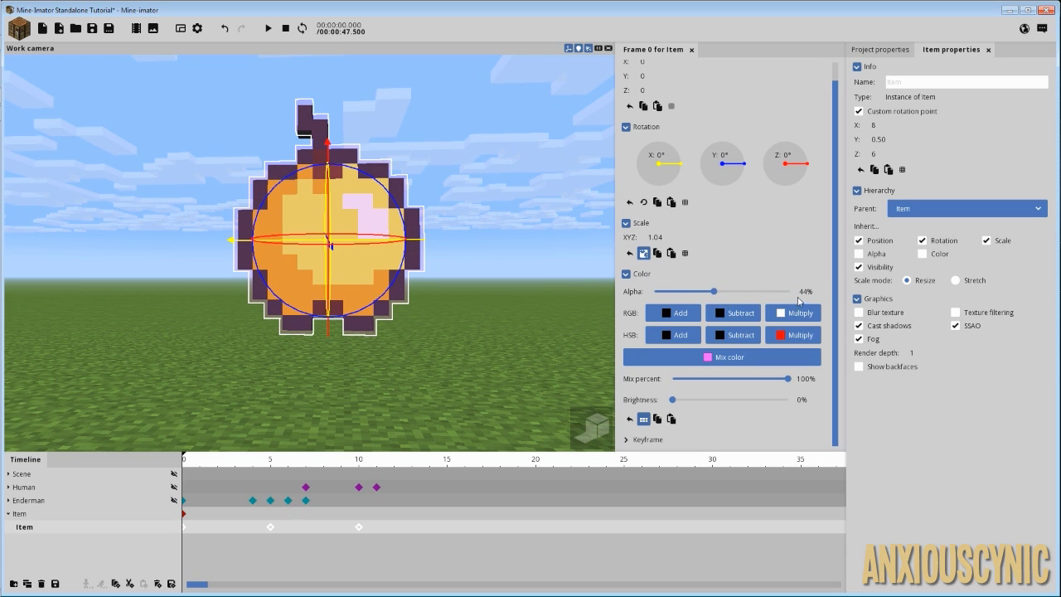
pyautogui.write('45')
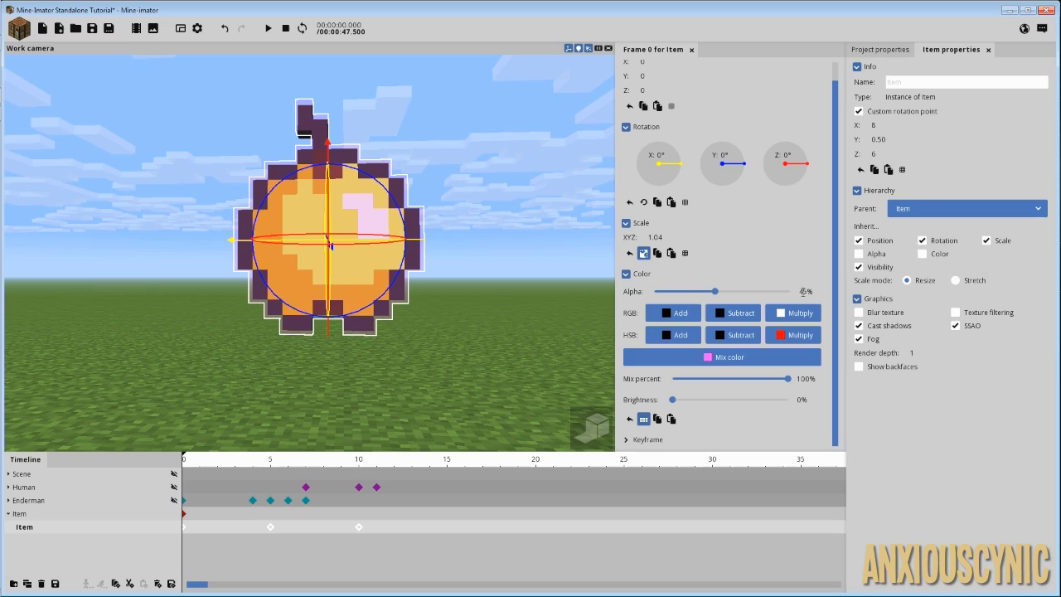
# Step: Separate the child apple's scale into individual axes and set its Z scale to 1.01
pyautogui.moveTo(464, 227); pyautogui.dragTo(480, 245)
pyautogui.moveTo(491, 217); pyautogui.dragTo(494, 224, button='middle')
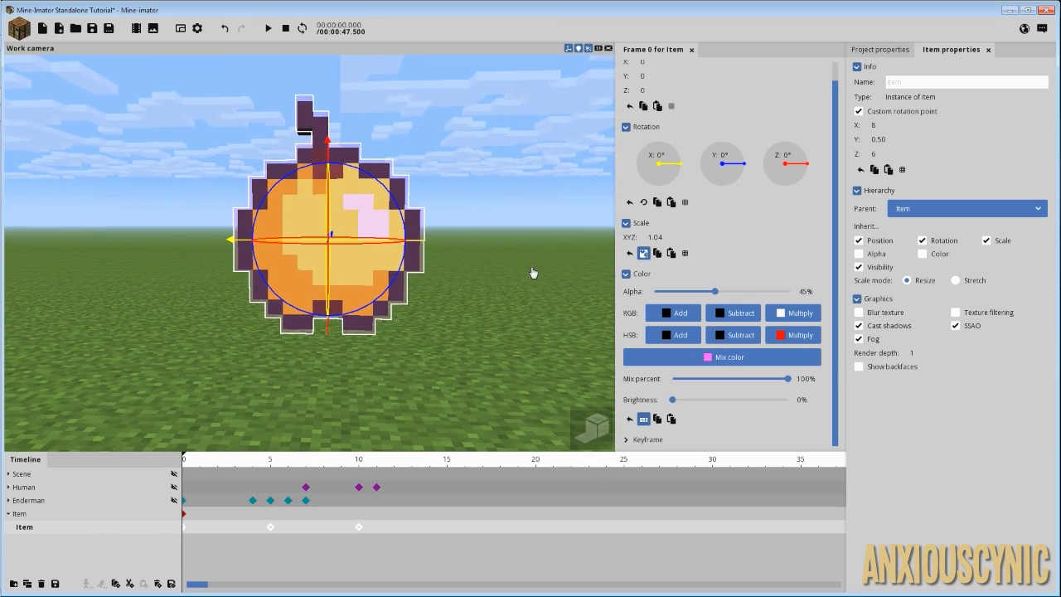
pyautogui.moveTo(418, 189); pyautogui.dragTo(423, 223, button='middle')
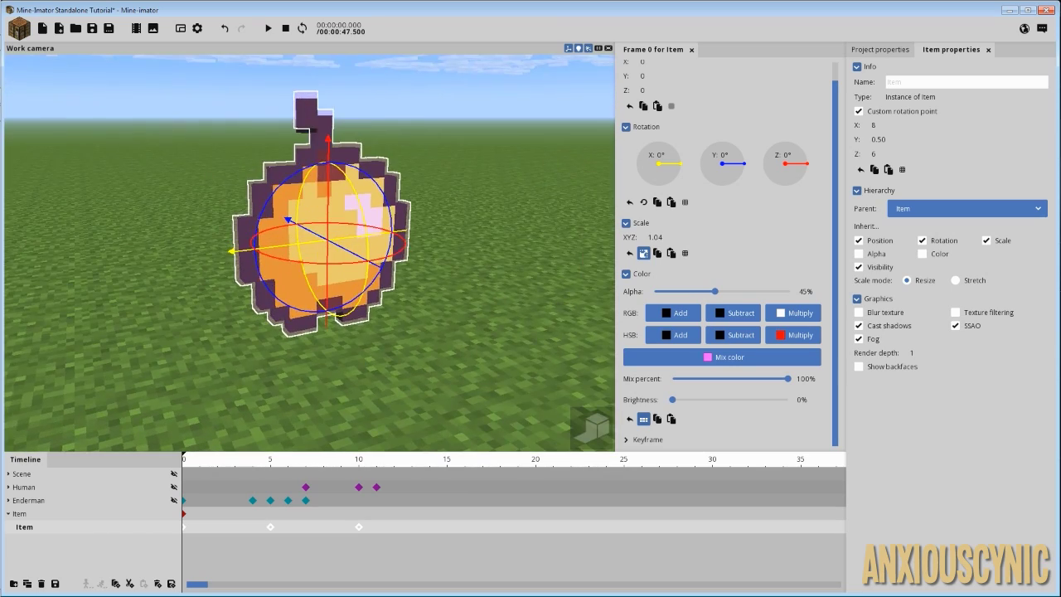
pyautogui.scroll(4, 382, 130)
pyautogui.moveTo(430, 144); pyautogui.dragTo(374, 191)
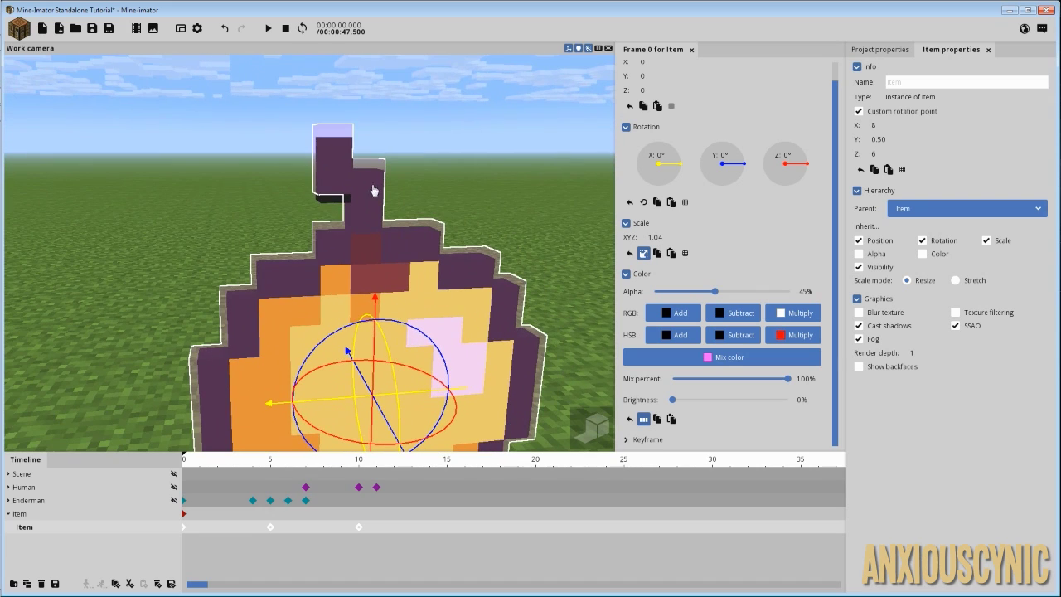
pyautogui.moveTo(418, 208); pyautogui.dragTo(419, 178, button='middle')
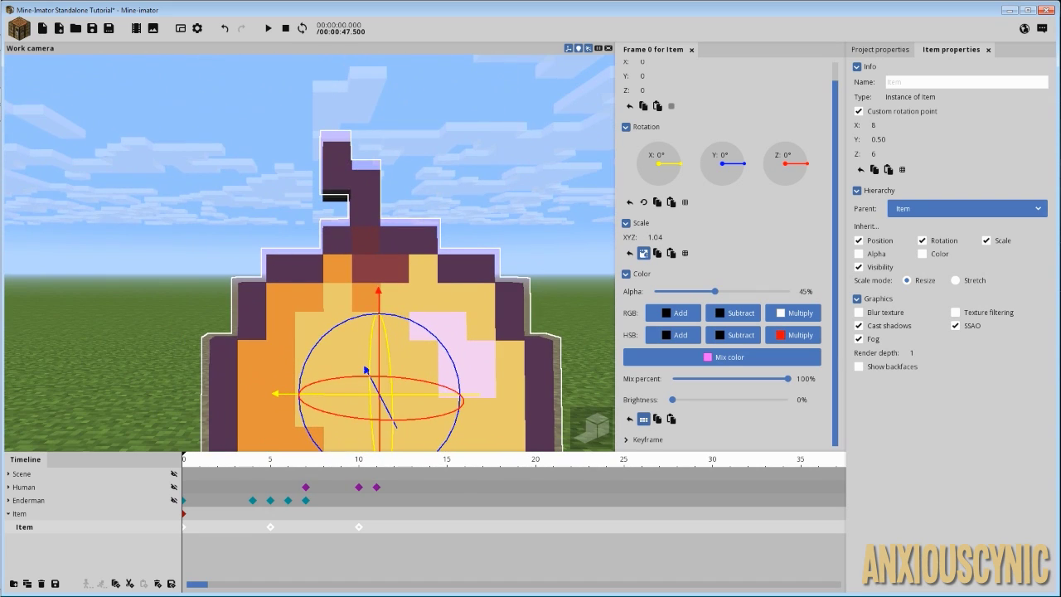
pyautogui.click(644, 253)
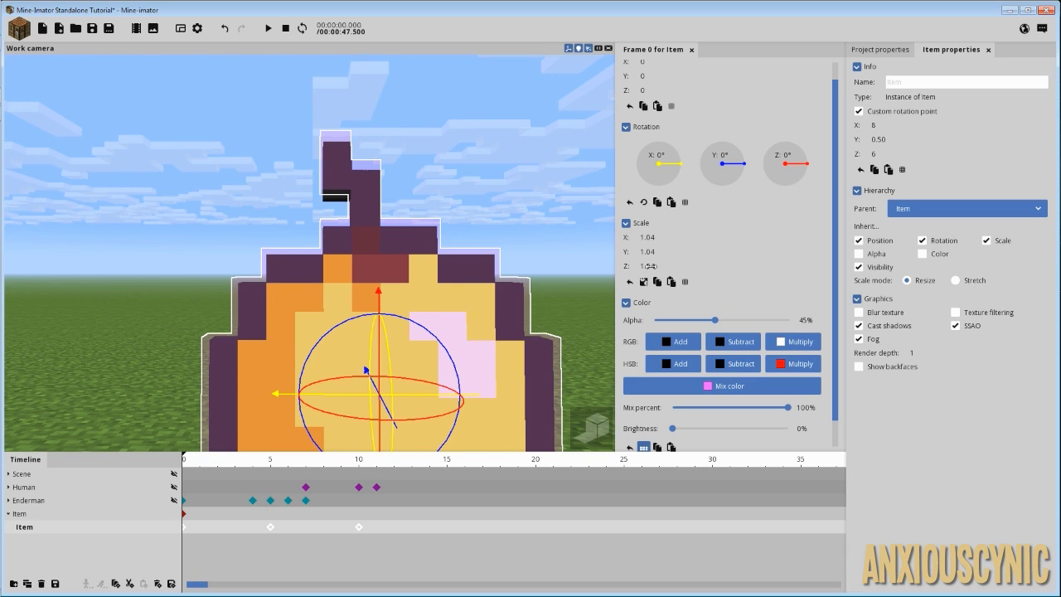
pyautogui.moveTo(650, 266); pyautogui.dragTo(645, 266)
pyautogui.click(650, 266)
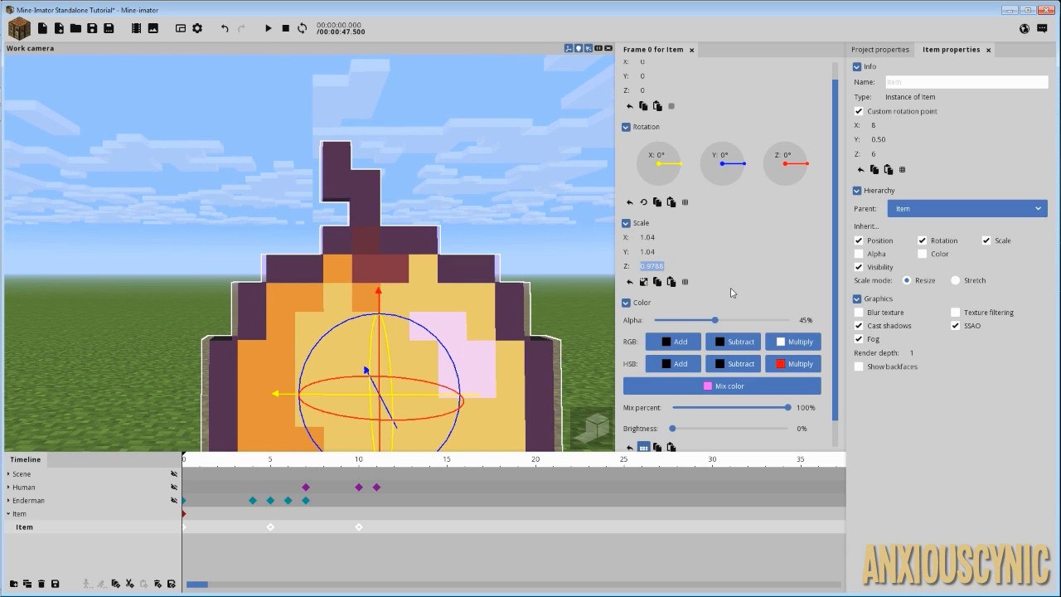
pyautogui.click(667, 267)
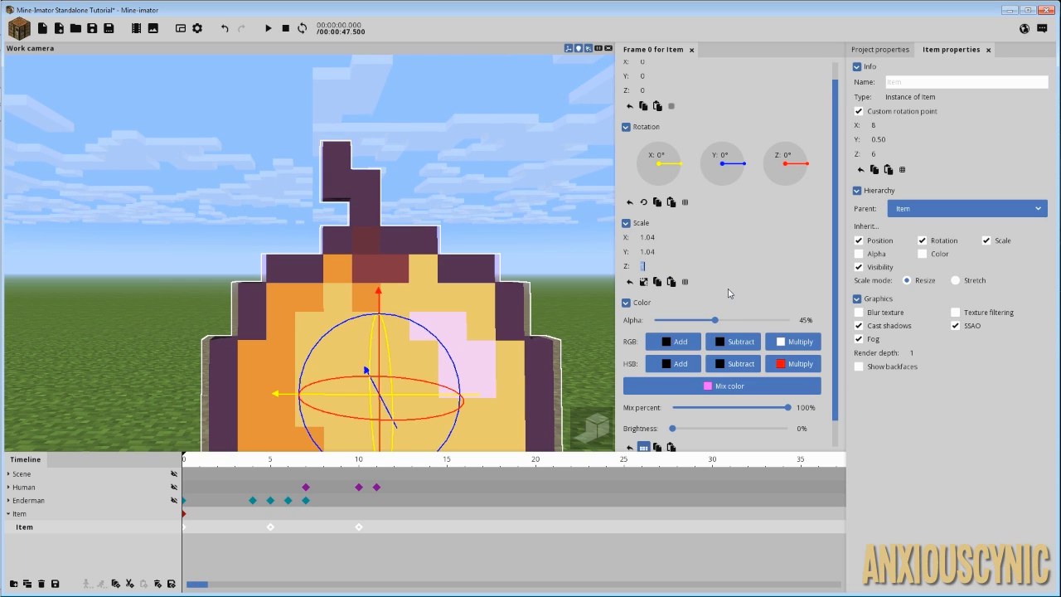
pyautogui.write('1')
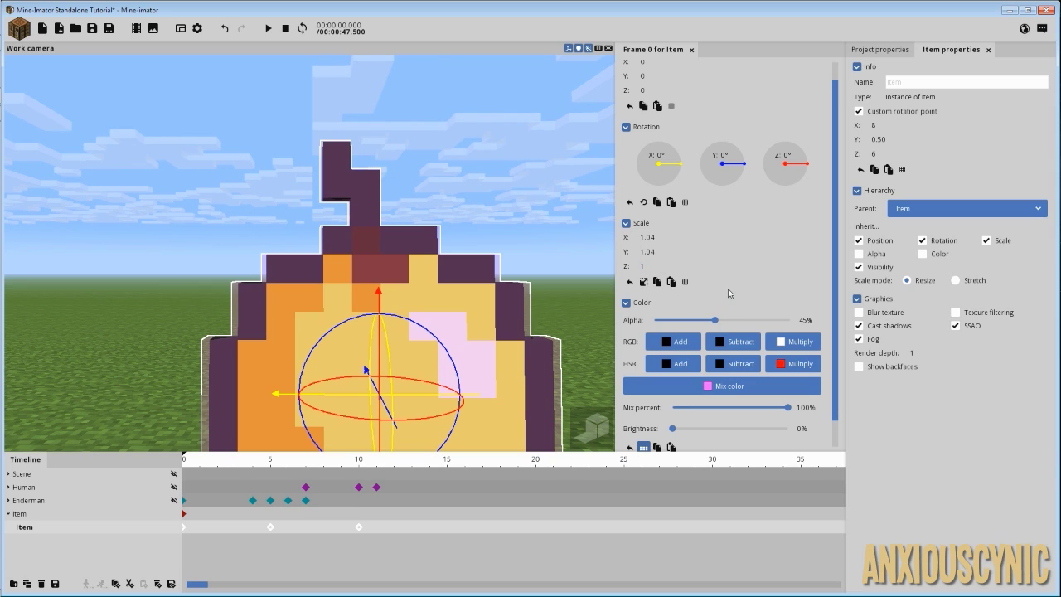
pyautogui.write('.02')
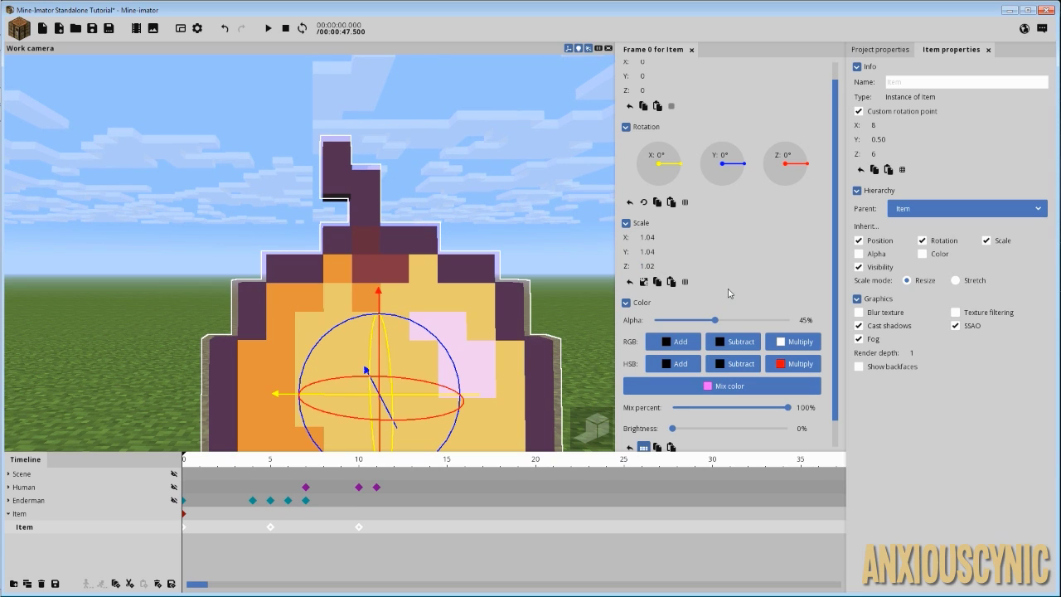
pyautogui.press('BackSpace')
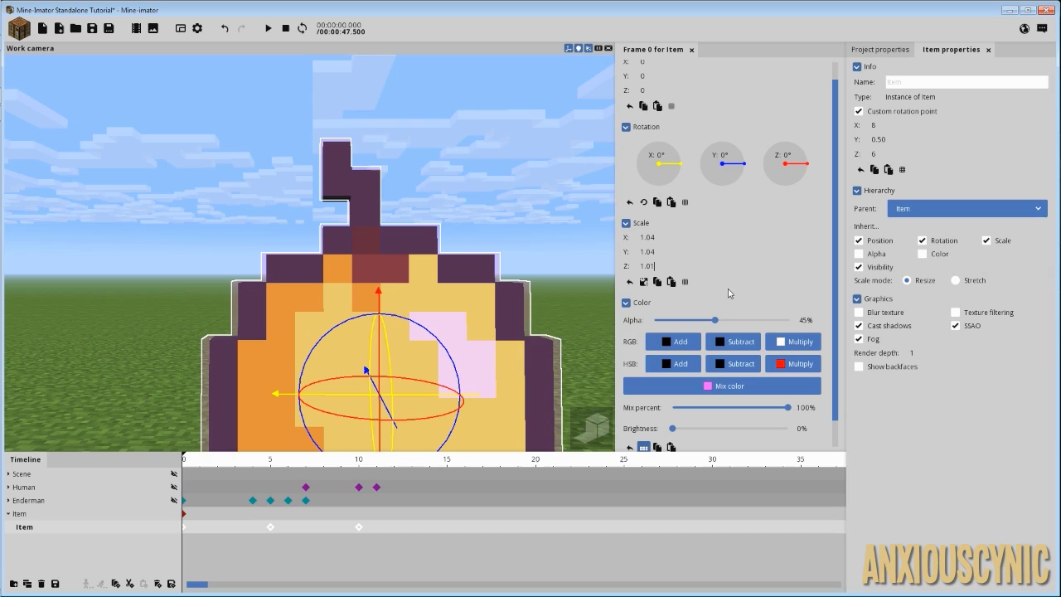
pyautogui.write('1')
# Step: Examine how the overlay fits the original apple around the stem and outer edges from the front, side, above and below
pyautogui.moveTo(465, 199); pyautogui.dragTo(497, 196)
pyautogui.scroll(-3, 465, 198)
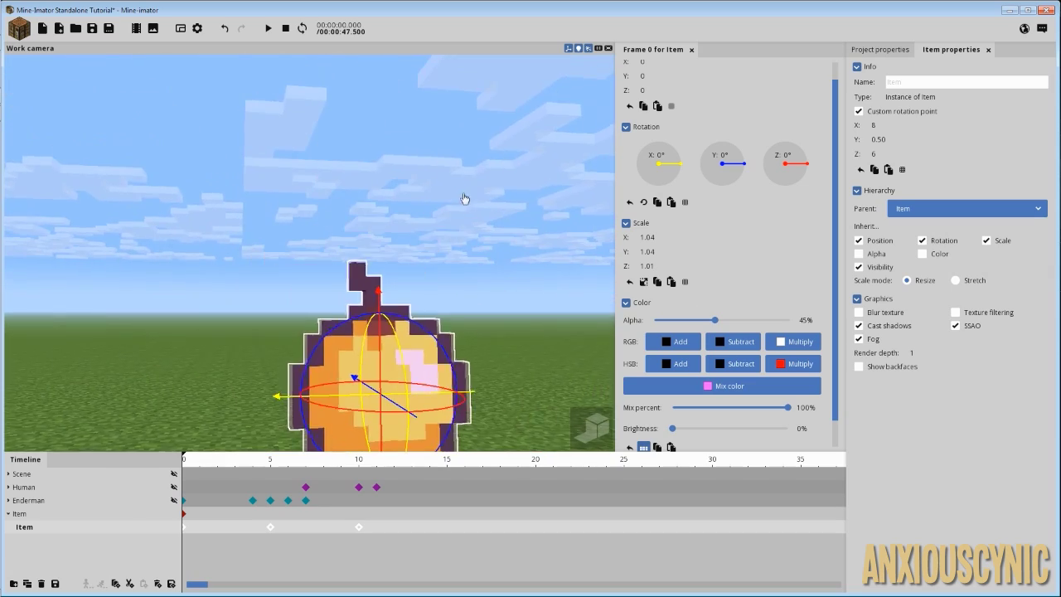
pyautogui.moveTo(465, 199); pyautogui.dragTo(470, 282, button='right')
pyautogui.moveTo(469, 196); pyautogui.dragTo(439, 145)
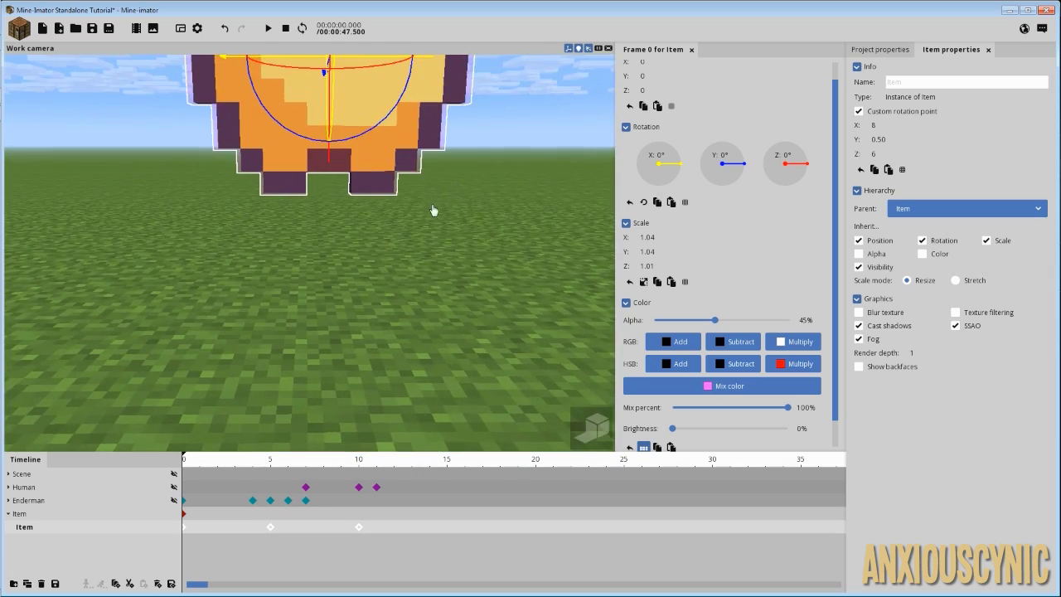
pyautogui.moveTo(433, 211)
pyautogui.mouseDown()
pyautogui.moveTo(406, 196)
pyautogui.moveTo(426, 222)
pyautogui.mouseUp()
pyautogui.scroll(-4, 426, 222)
pyautogui.moveTo(426, 222); pyautogui.dragTo(426, 150, button='right')
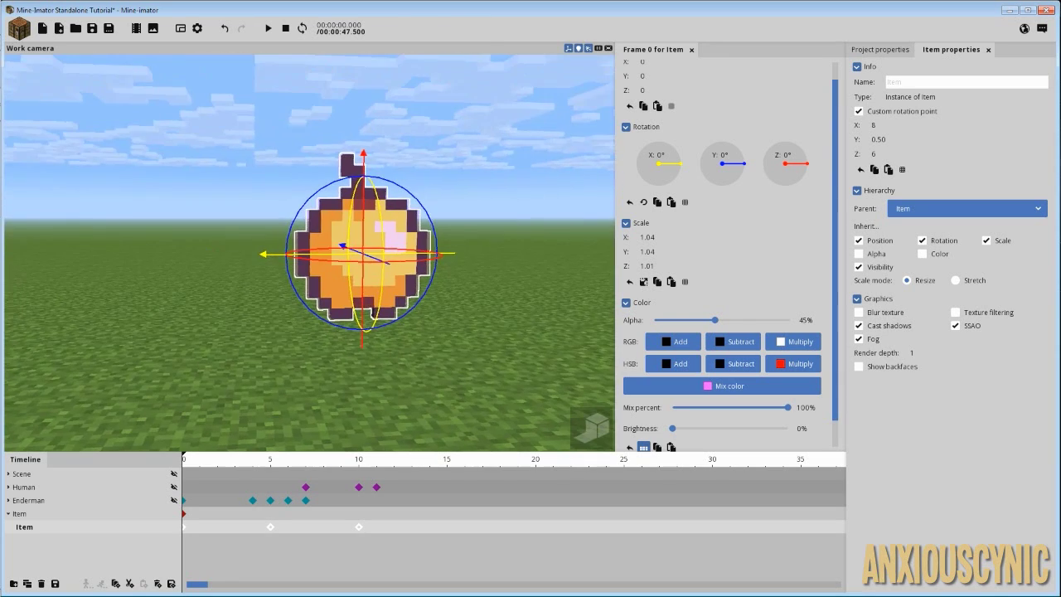
pyautogui.moveTo(456, 207); pyautogui.dragTo(465, 226)
pyautogui.scroll(5, 465, 226)
pyautogui.moveTo(465, 225); pyautogui.dragTo(301, 215, button='right')
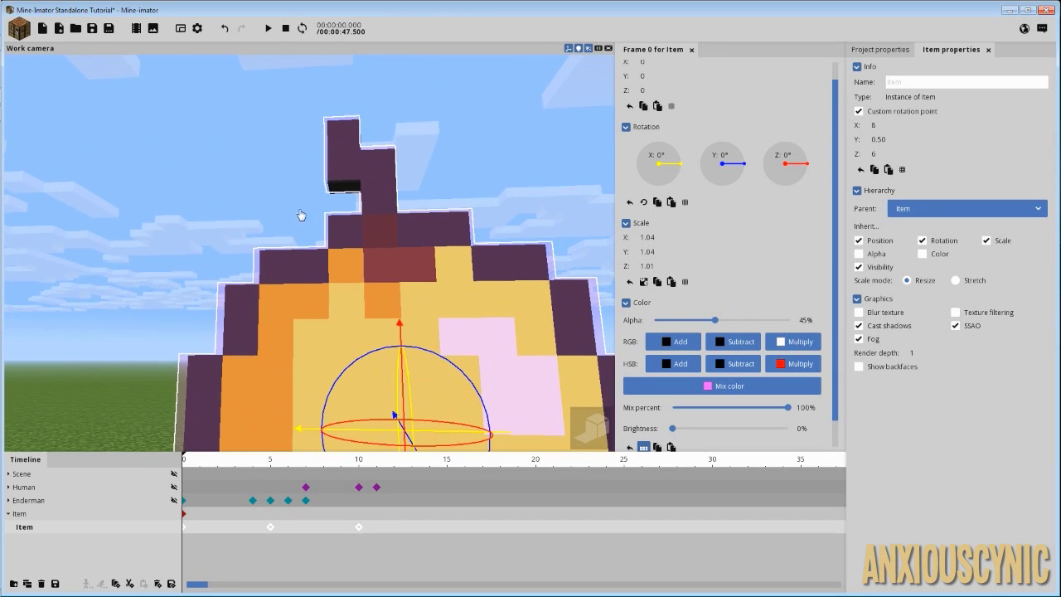
pyautogui.moveTo(438, 189); pyautogui.dragTo(509, 251)
pyautogui.scroll(-4, 509, 251)
pyautogui.moveTo(509, 250); pyautogui.dragTo(520, 269, button='right')
pyautogui.moveTo(520, 269); pyautogui.dragTo(518, 250)
pyautogui.scroll(-2, 518, 269)
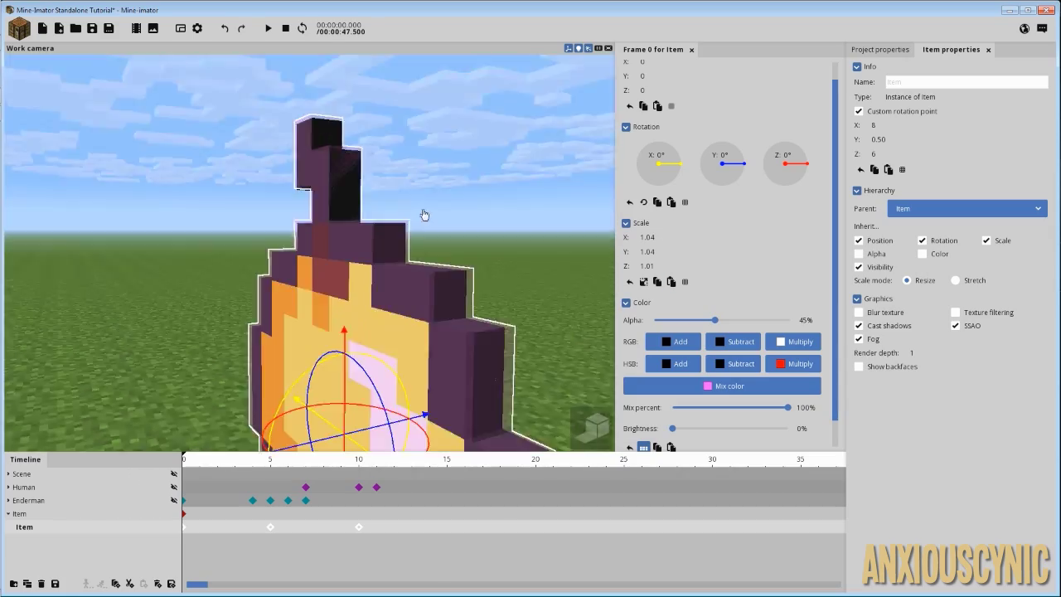
pyautogui.moveTo(424, 215); pyautogui.dragTo(424, 240, button='right')
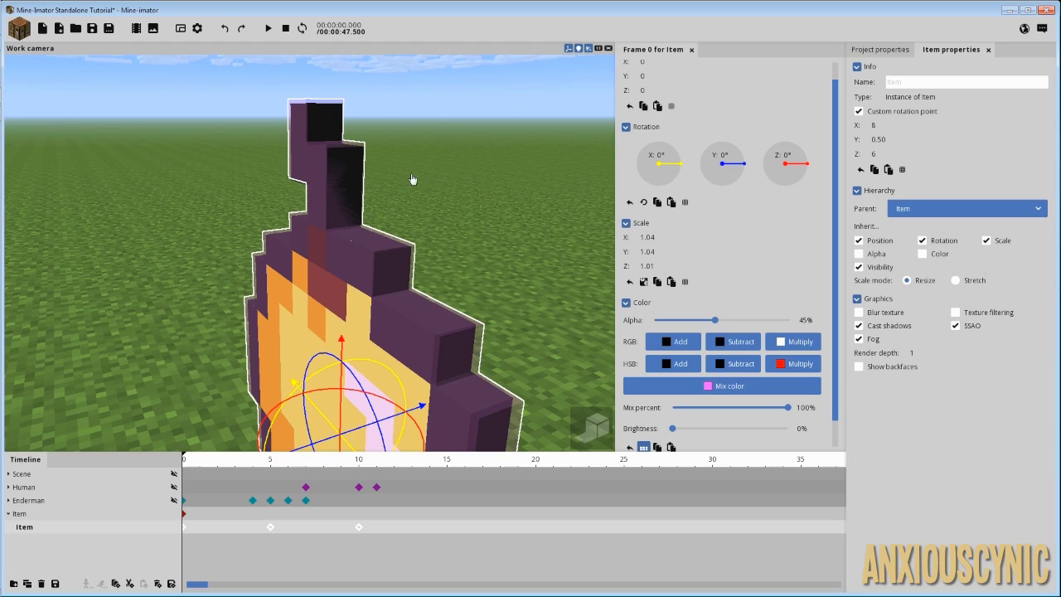
pyautogui.moveTo(413, 179); pyautogui.dragTo(403, 209)
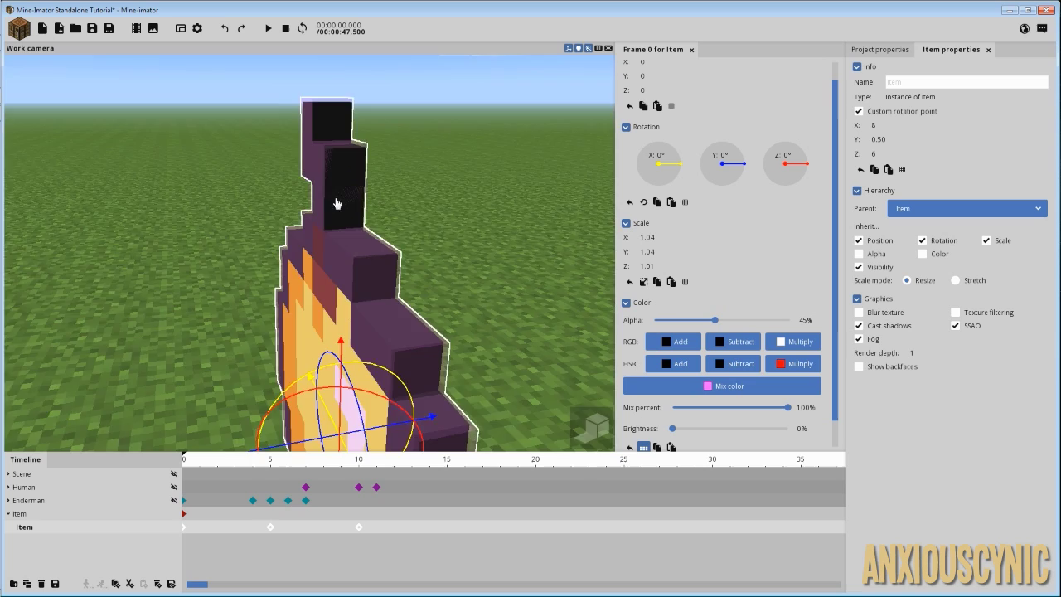
pyautogui.moveTo(339, 192); pyautogui.dragTo(411, 143)
pyautogui.moveTo(125, 312); pyautogui.dragTo(164, 279)
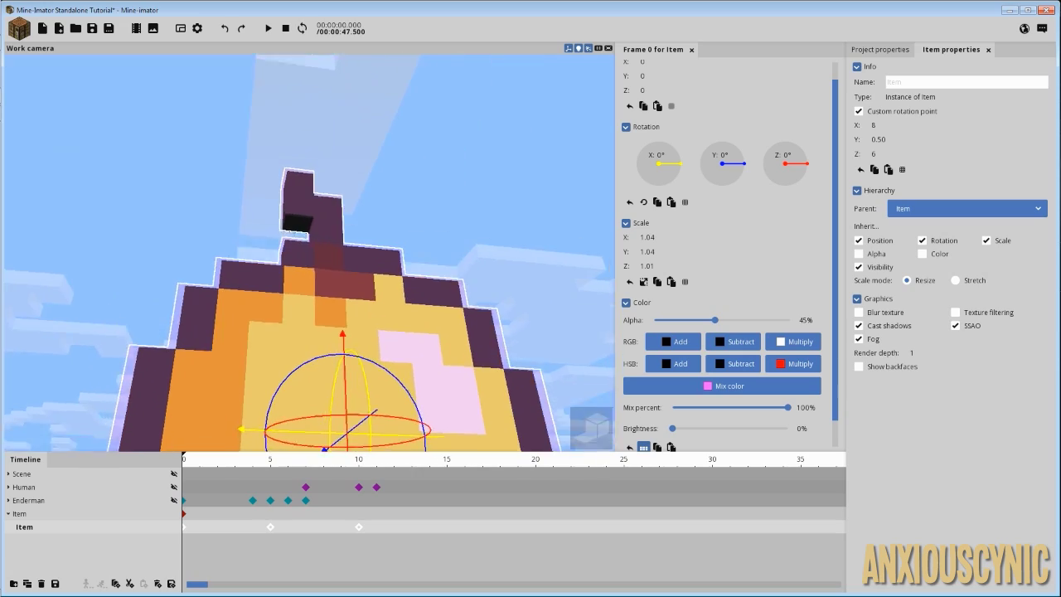
pyautogui.moveTo(330, 194); pyautogui.dragTo(528, 355, button='right')
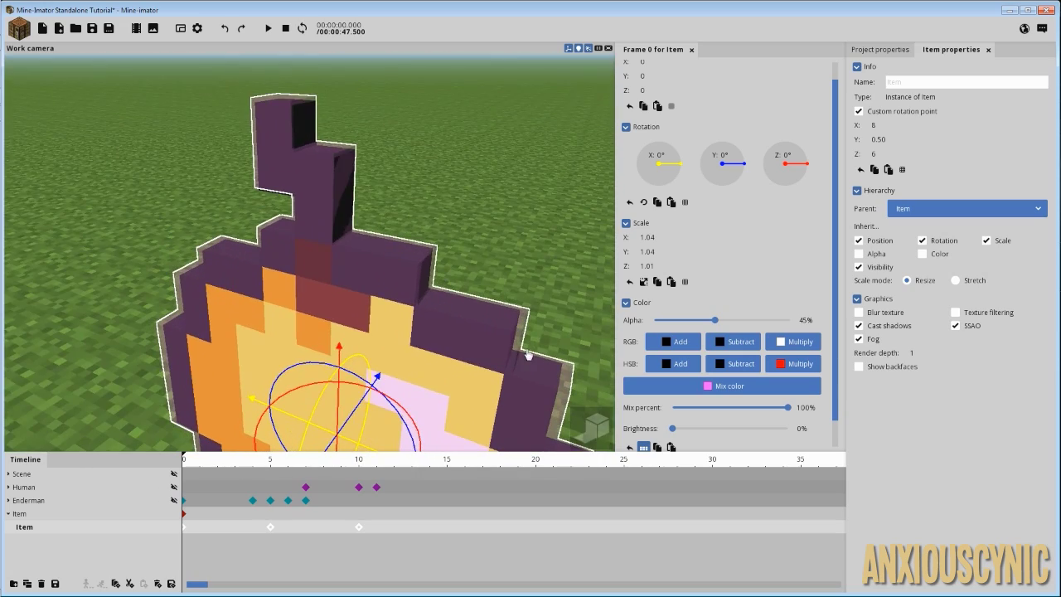
pyautogui.moveTo(398, 316); pyautogui.dragTo(410, 337, button='right')
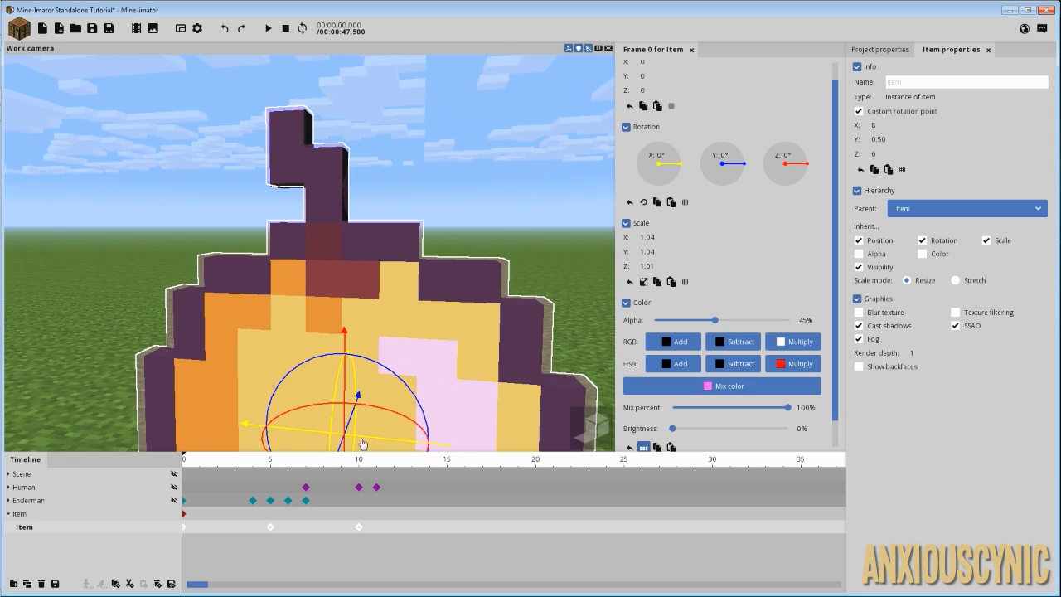
# Step: Offset the child apple's X position to -0.02 and check the side faces of the stem
pyautogui.moveTo(835, 158); pyautogui.dragTo(834, 133)
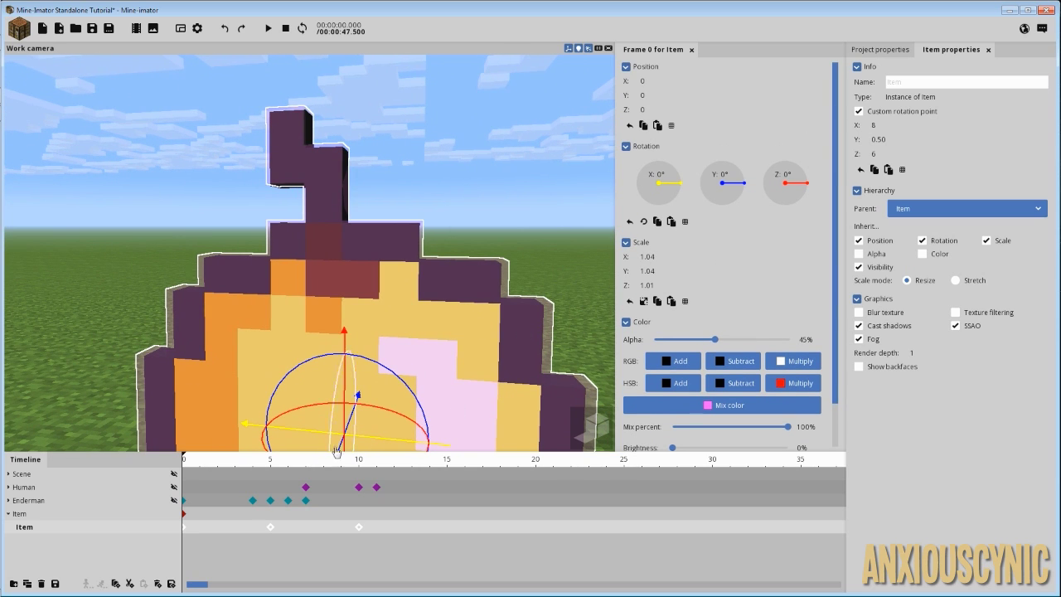
pyautogui.moveTo(372, 442); pyautogui.dragTo(374, 443)
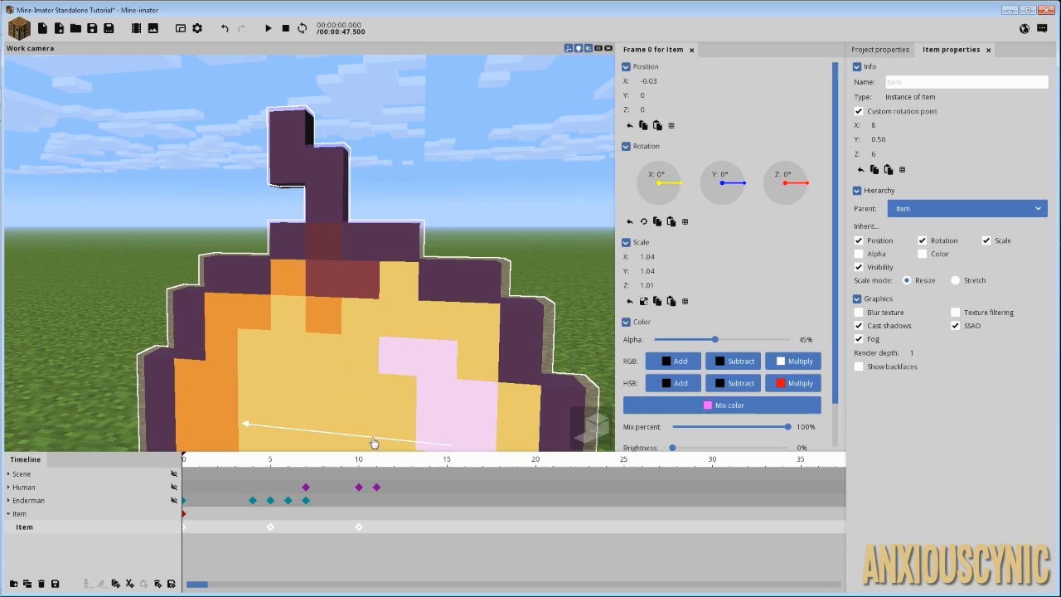
pyautogui.click(656, 81)
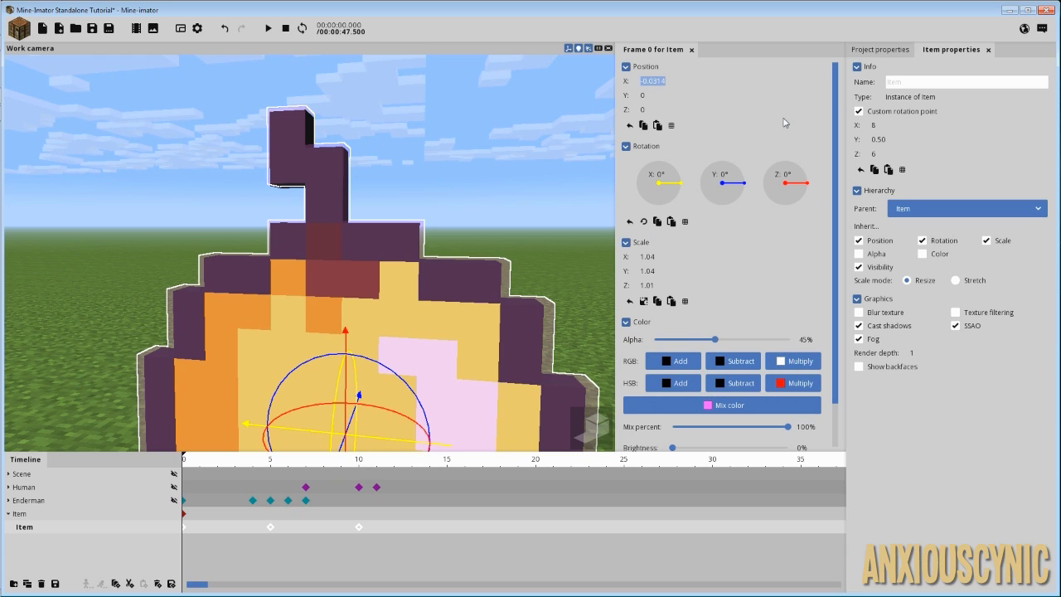
pyautogui.write('-')
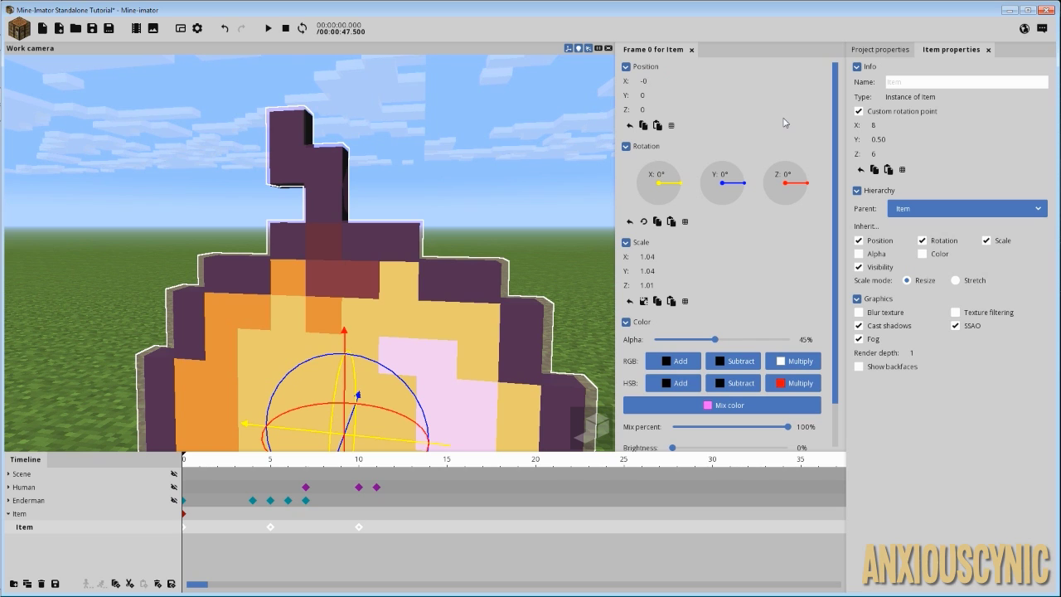
pyautogui.write('0.02')
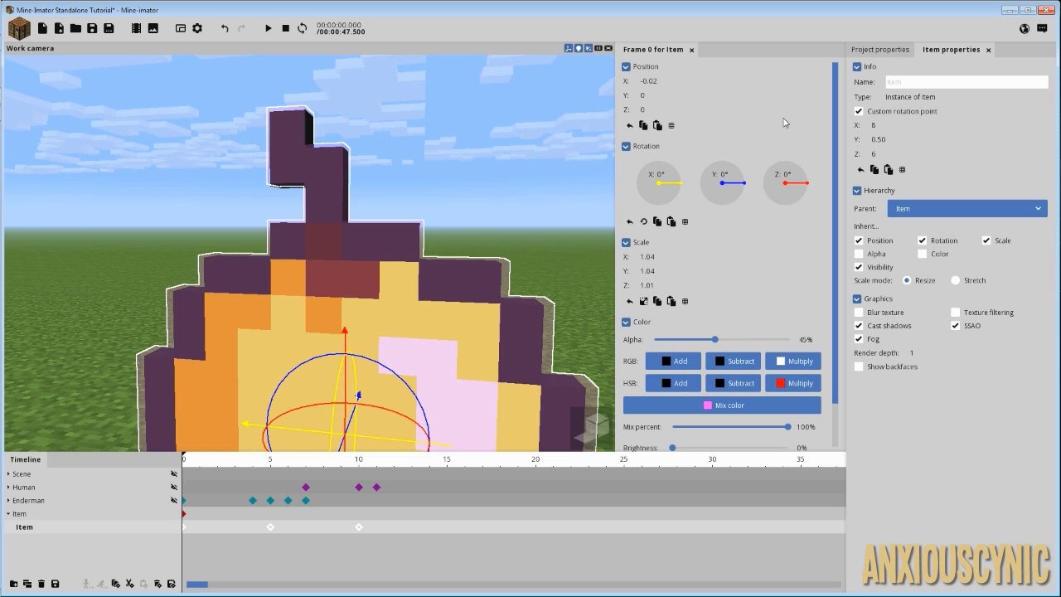
pyautogui.moveTo(441, 237); pyautogui.dragTo(489, 217)
pyautogui.moveTo(361, 239); pyautogui.dragTo(344, 259, button='middle')
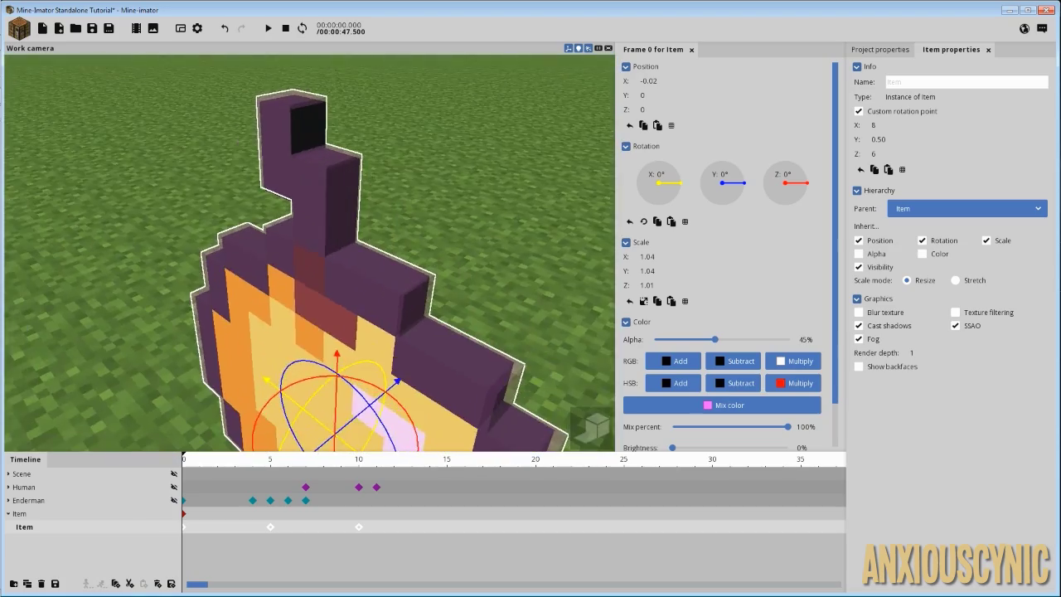
# Step: Examine how the overlay fits around the stem up close and across the whole apple from the front
pyautogui.moveTo(357, 258); pyautogui.dragTo(358, 229)
pyautogui.scroll(4, 378, 187)
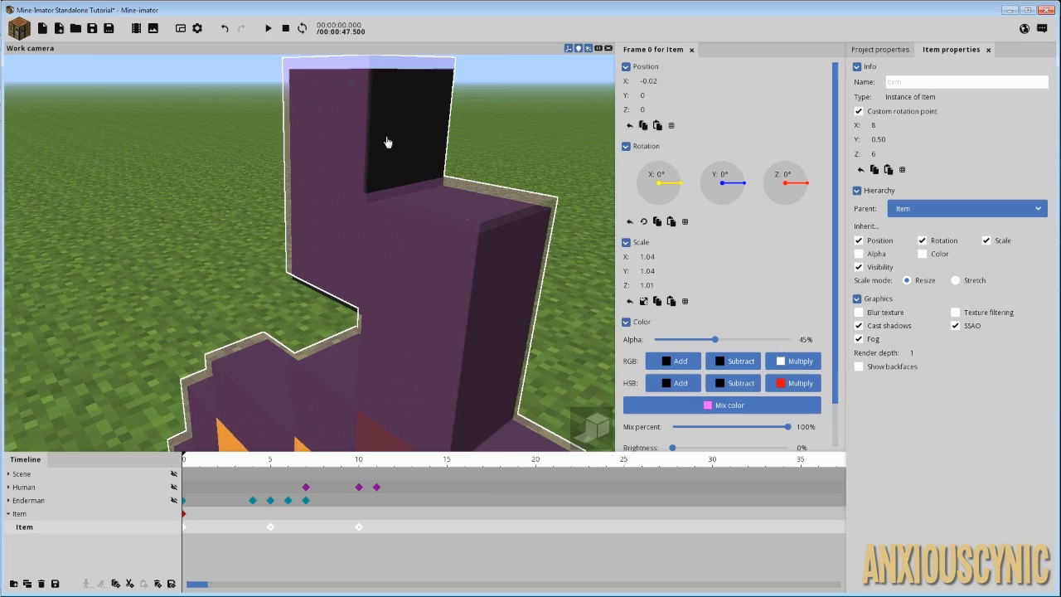
pyautogui.moveTo(389, 145); pyautogui.dragTo(451, 108)
pyautogui.scroll(-4, 372, 208)
pyautogui.scroll(-2, 467, 213)
pyautogui.moveTo(467, 213)
pyautogui.mouseDown(button='right')
pyautogui.moveTo(476, 241)
pyautogui.moveTo(473, 227)
pyautogui.mouseUp(button='right')
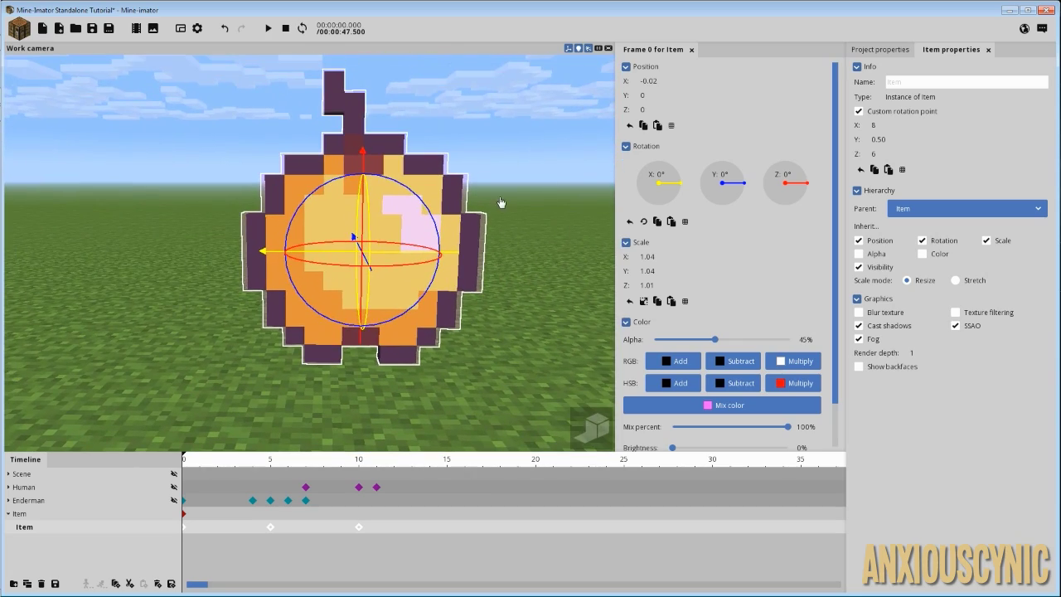
pyautogui.moveTo(493, 243)
pyautogui.mouseDown()
pyautogui.moveTo(477, 222)
pyautogui.moveTo(497, 226)
pyautogui.mouseUp()
pyautogui.hotkey('ctrl', 'z')
pyautogui.moveTo(507, 317); pyautogui.dragTo(398, 353)
pyautogui.moveTo(365, 219); pyautogui.dragTo(354, 244, button='middle')
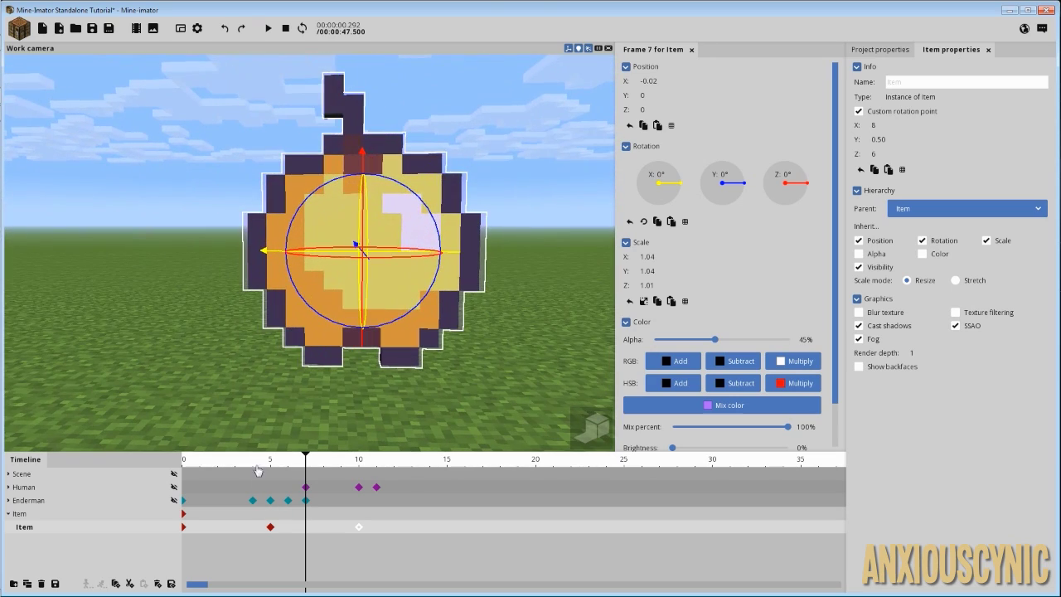
# Step: Copy the child apple's keyframes at frames 0, 5 and 10 and paste them starting at frame 15
pyautogui.moveTo(258, 471); pyautogui.dragTo(192, 548)
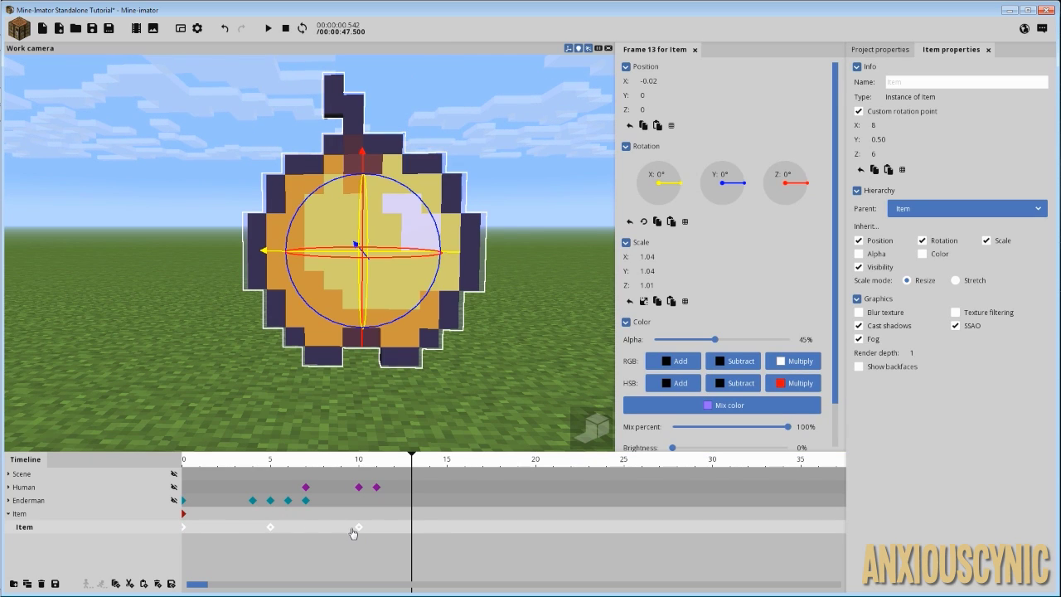
pyautogui.moveTo(438, 466); pyautogui.dragTo(447, 466)
pyautogui.hotkey('ctrl', 'v')
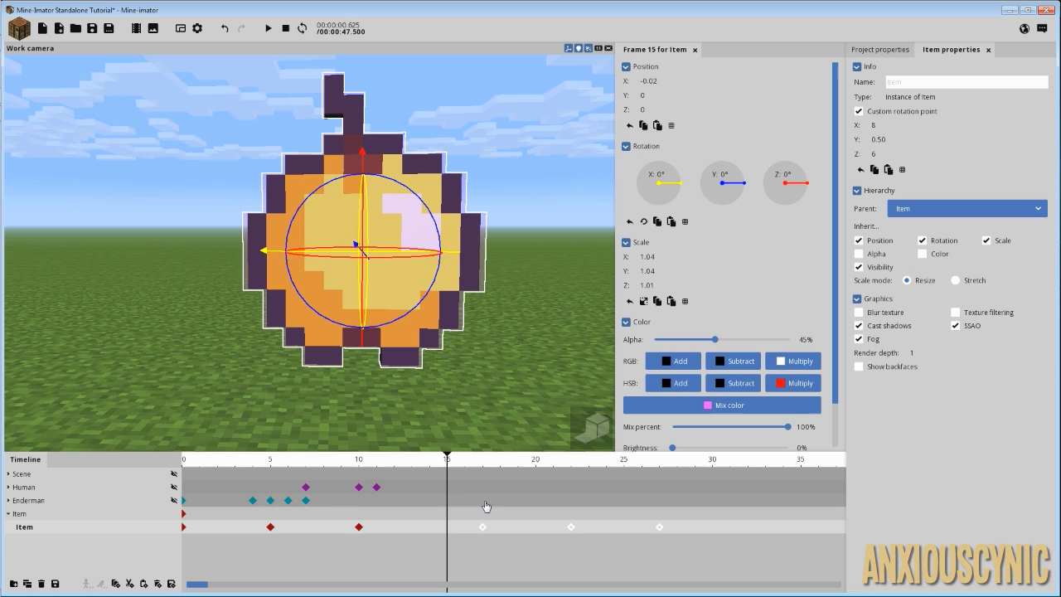
pyautogui.scroll(-3, 617, 515)
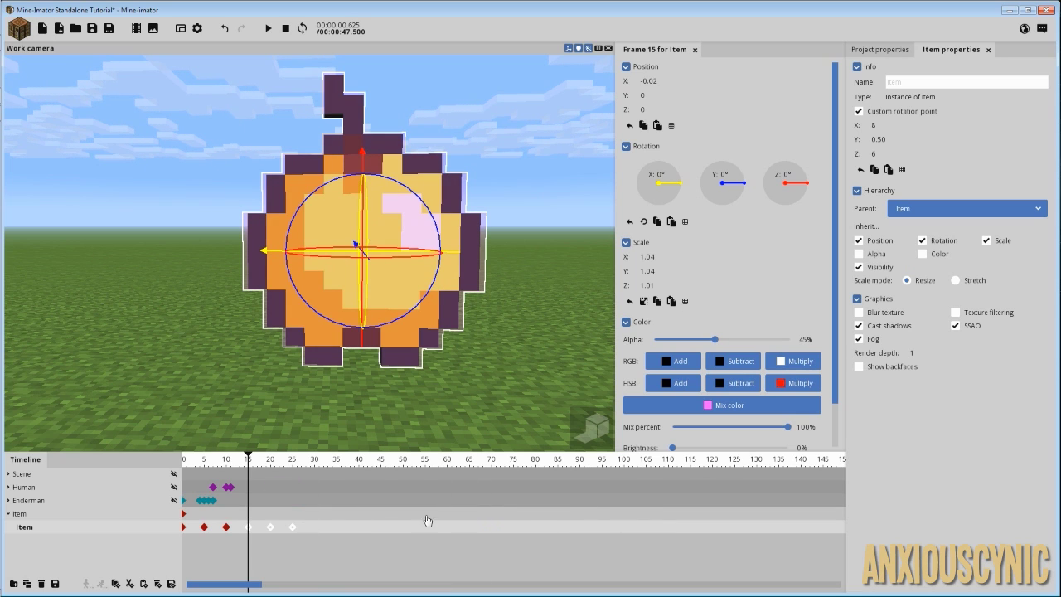
# Step: Keep pasting the copied color keyframes in sequence so the child apple has one every five frames through frame 100
pyautogui.hotkey('ctrl', 'v')
pyautogui.moveTo(379, 528); pyautogui.dragTo(469, 528)
pyautogui.click(380, 531)
pyautogui.click(446, 531)
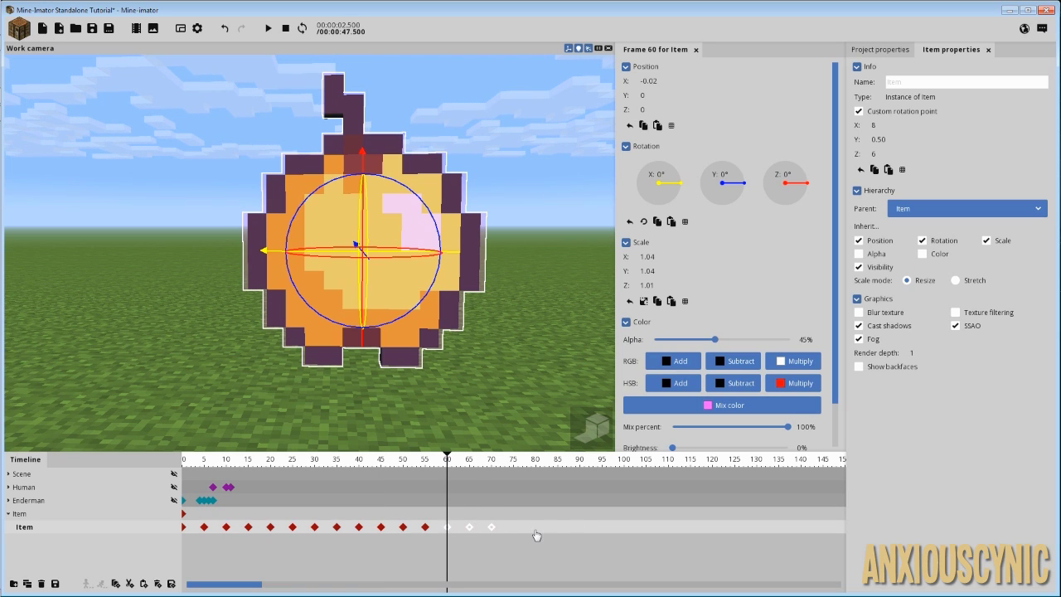
pyautogui.hotkey('ctrl', 'v')
pyautogui.moveTo(536, 532); pyautogui.dragTo(510, 528)
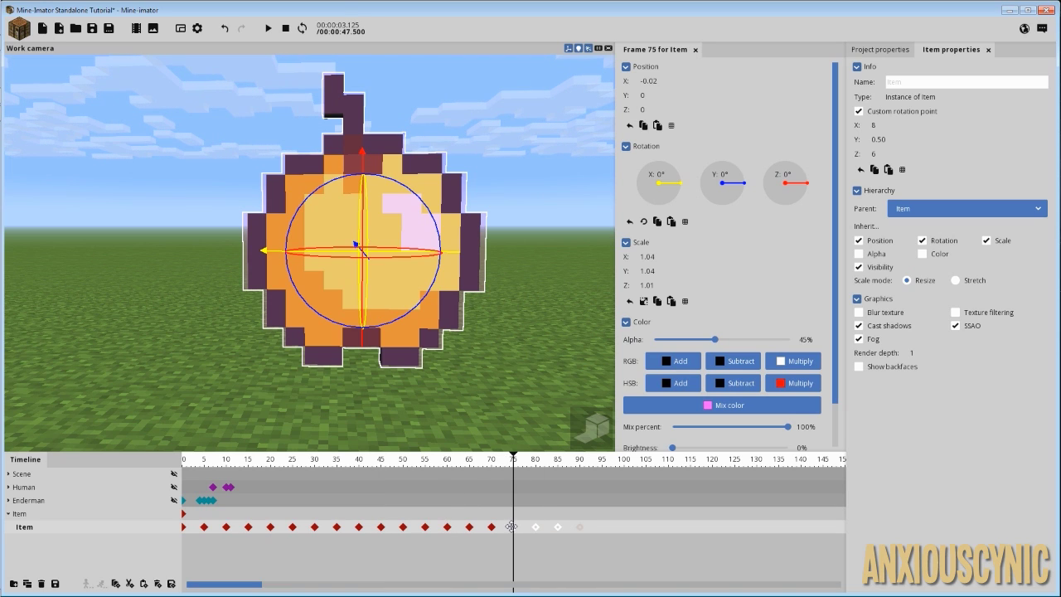
pyautogui.click(579, 528)
pyautogui.hotkey('ctrl', 'v')
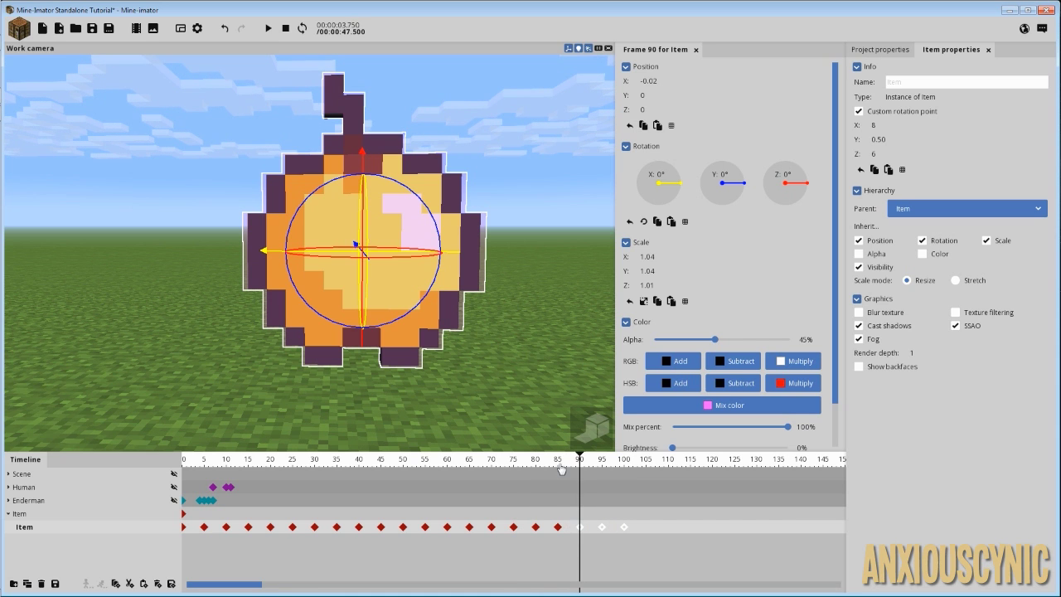
# Step: Return to frame 0, deselect the apple and play the looping color animation from a wider view
pyautogui.moveTo(561, 469); pyautogui.dragTo(88, 486)
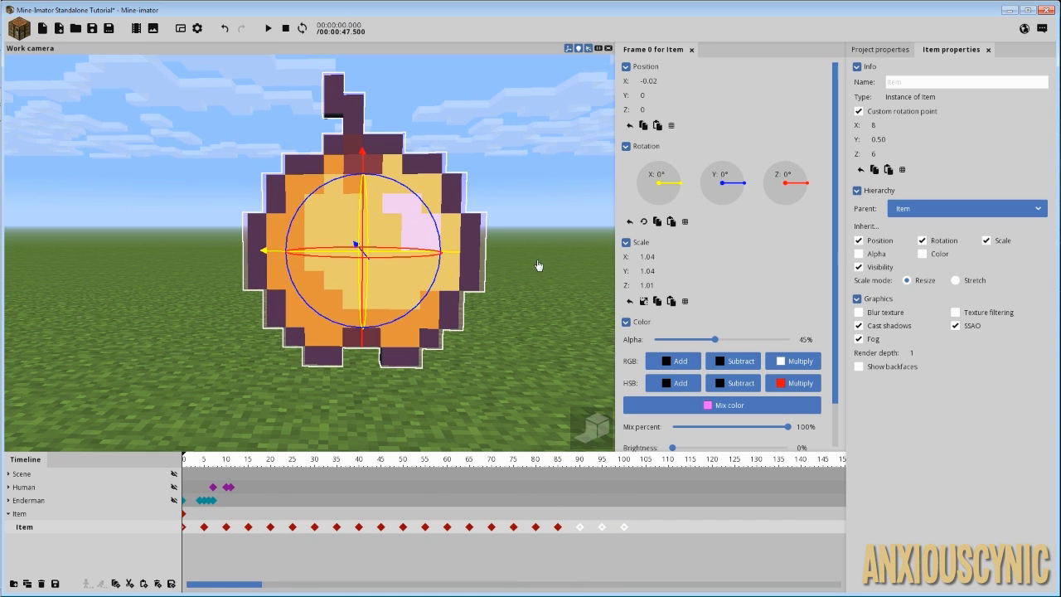
pyautogui.scroll(-5, 537, 265)
pyautogui.click(519, 231)
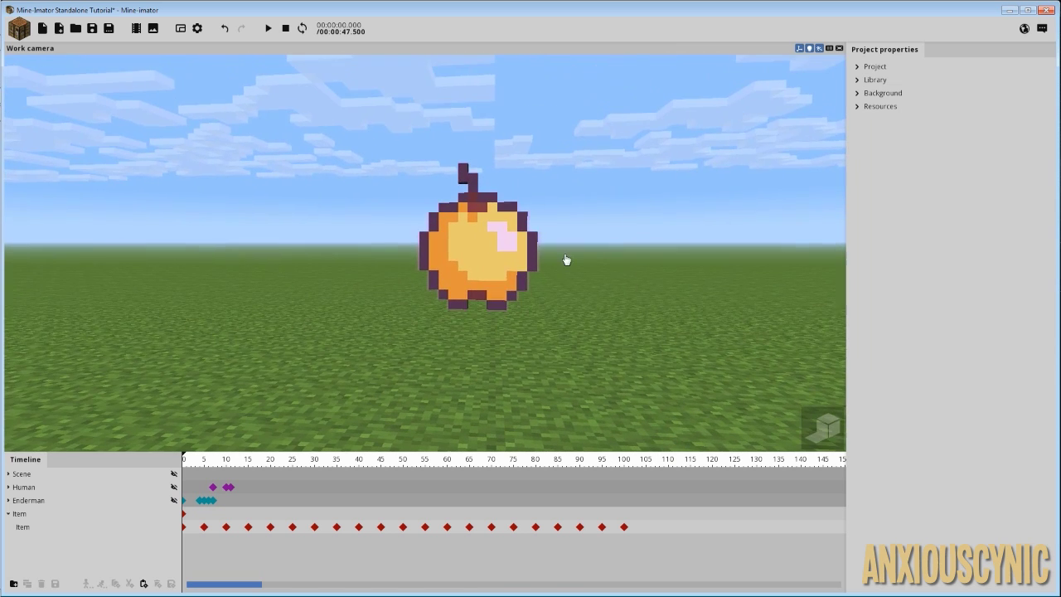
pyautogui.press('space')
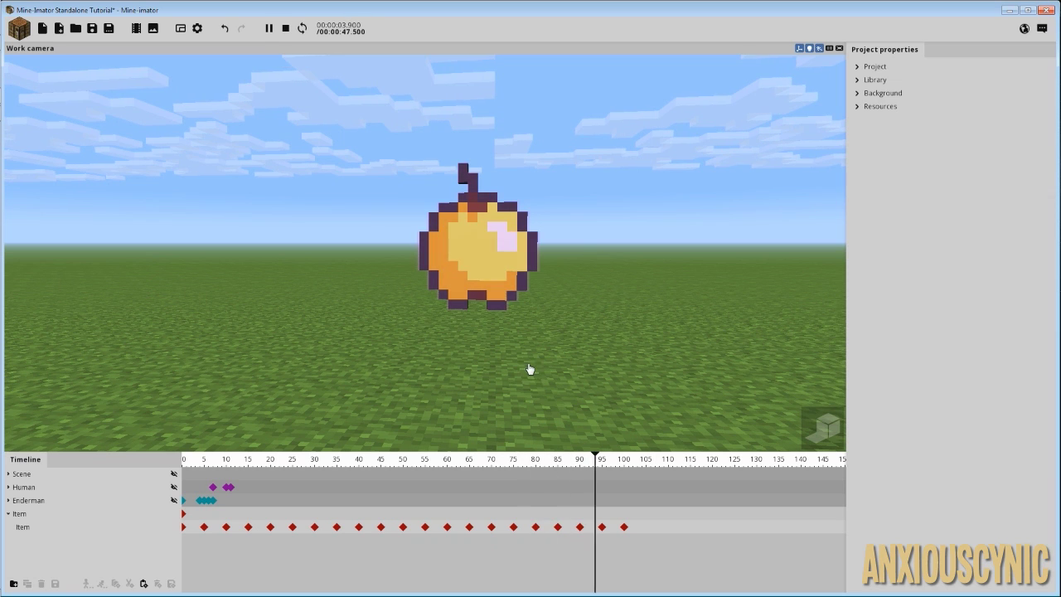
pyautogui.press('space')
# Step: Inspect the mix color of the child apple's keyframe at frame 10 and view the apple at that frame
pyautogui.click(226, 528)
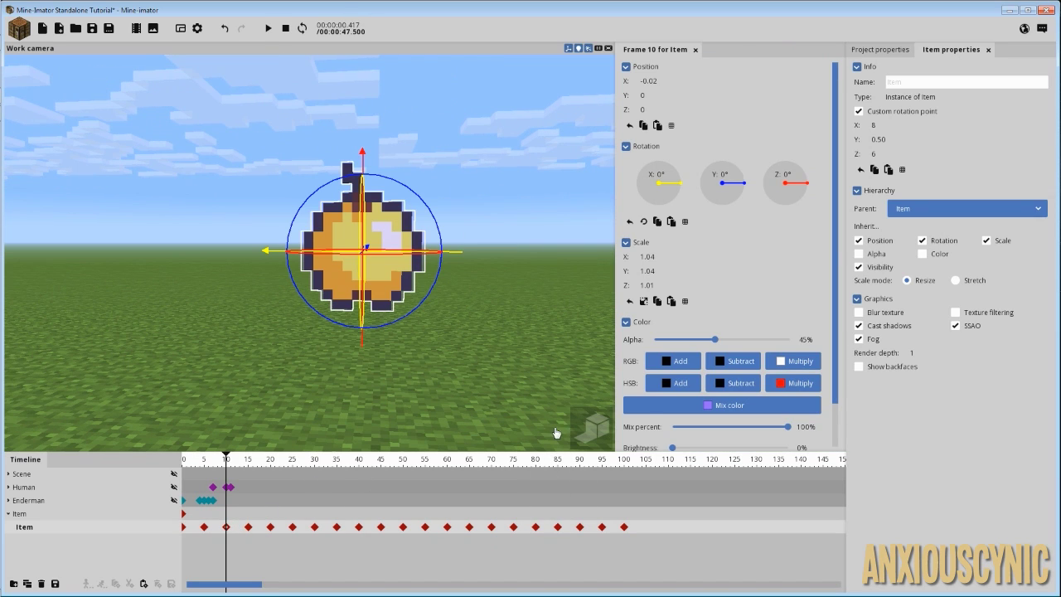
pyautogui.moveTo(836, 235); pyautogui.dragTo(835, 279)
pyautogui.click(732, 360)
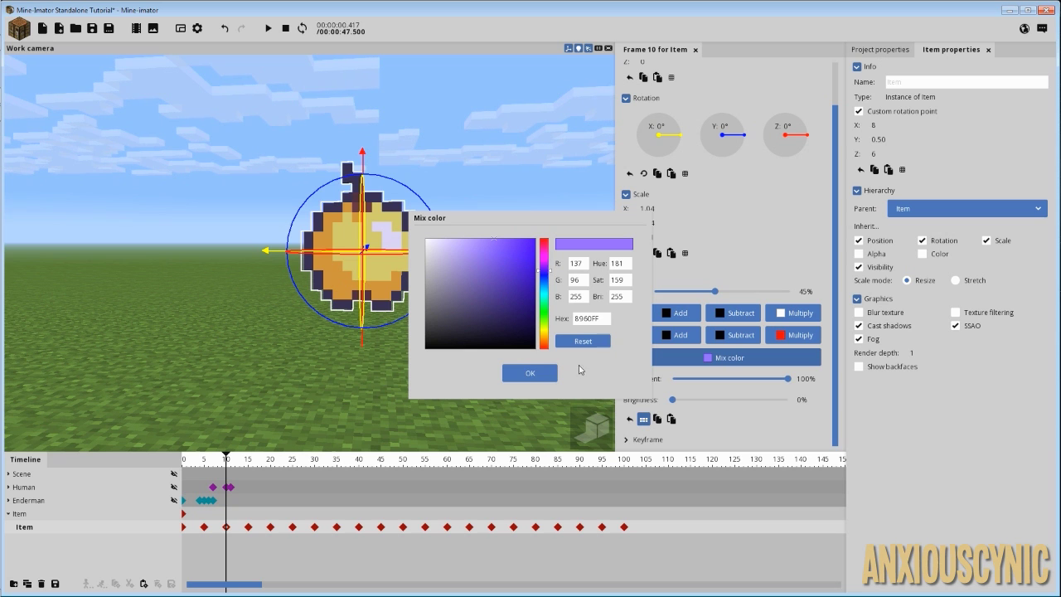
pyautogui.click(544, 375)
pyautogui.moveTo(483, 330); pyautogui.dragTo(394, 342)
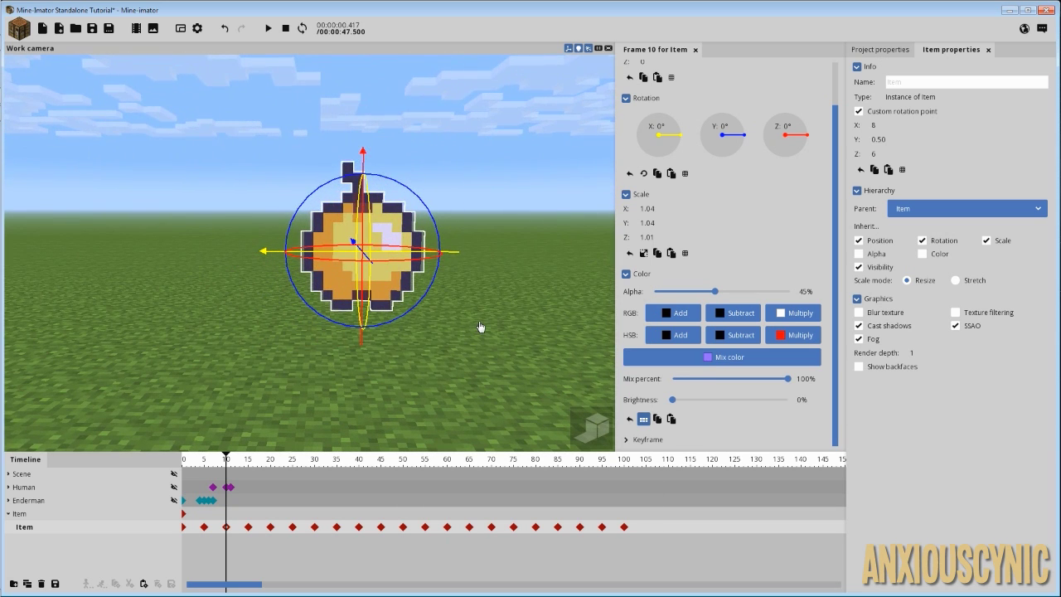
pyautogui.moveTo(487, 325); pyautogui.dragTo(505, 297, button='middle')
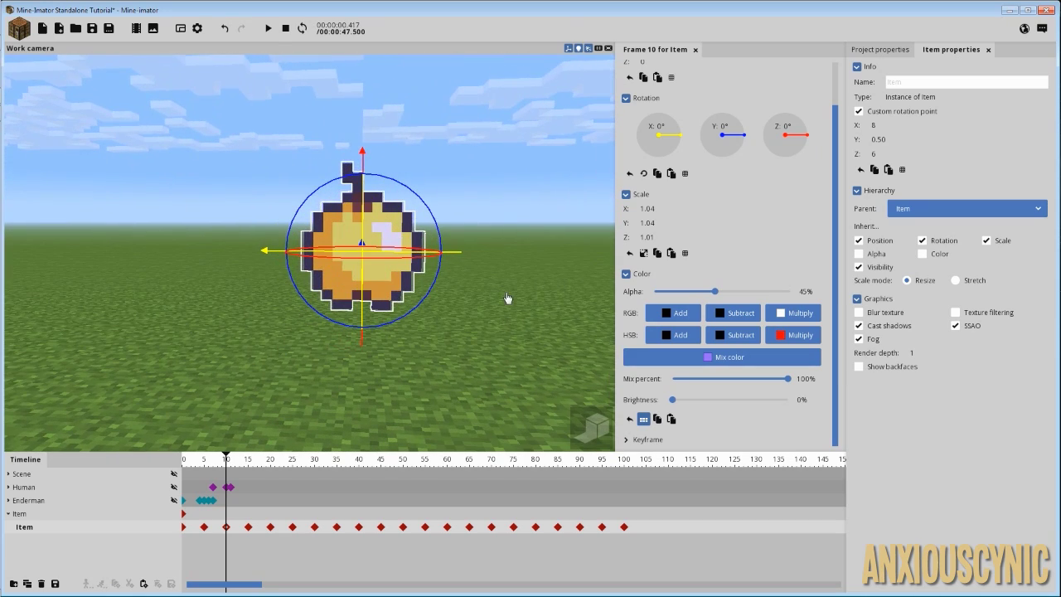
pyautogui.moveTo(514, 305)
pyautogui.mouseDown()
pyautogui.moveTo(552, 312)
pyautogui.moveTo(520, 313)
pyautogui.mouseUp()
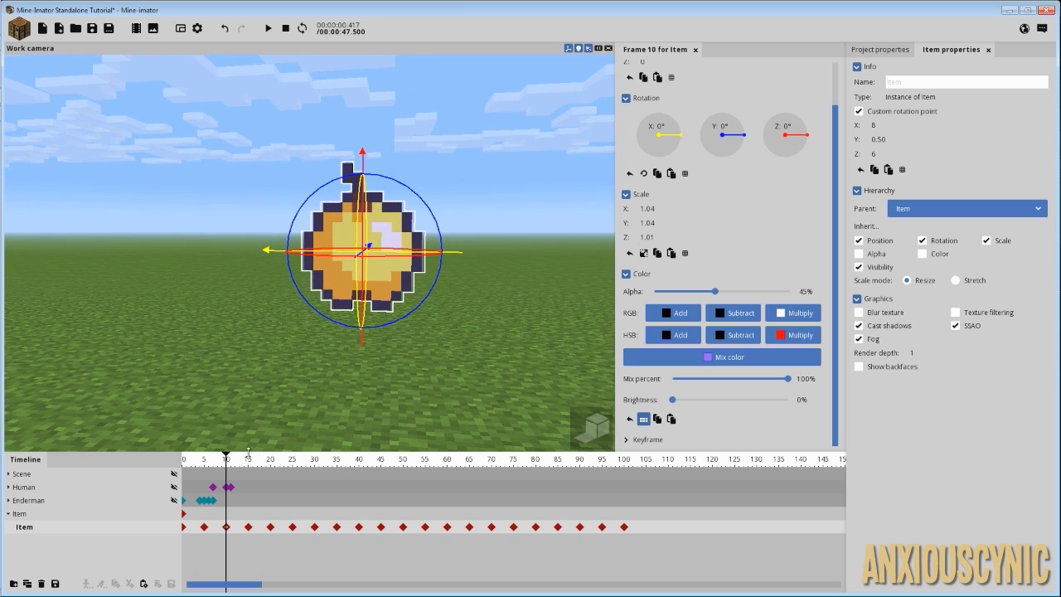
# Step: Try an alpha of 30% on all of the child apple's keyframes and preview the animation
pyautogui.moveTo(248, 451); pyautogui.dragTo(381, 486)
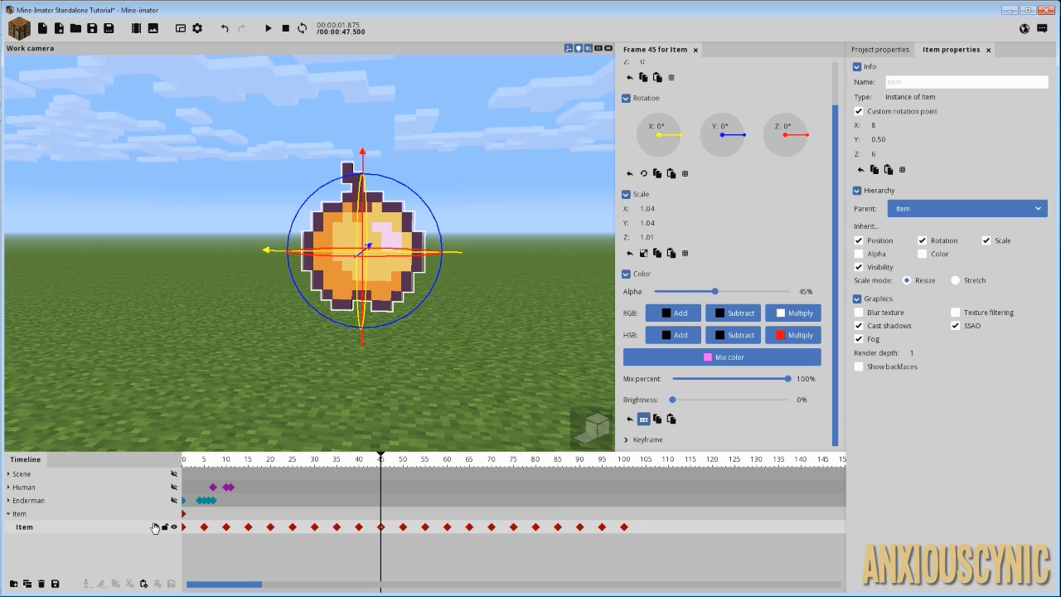
pyautogui.click(158, 527)
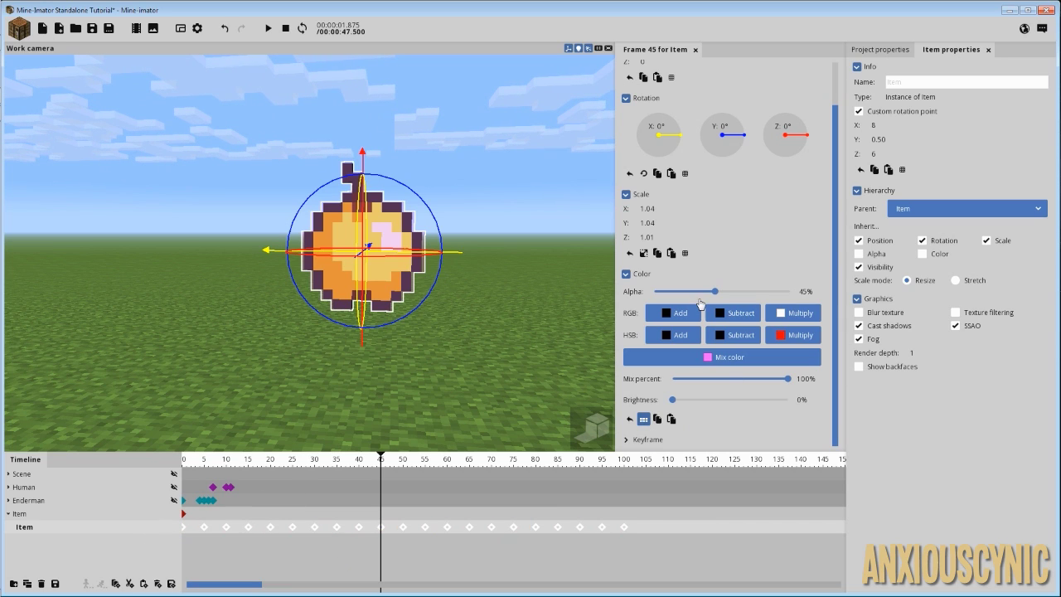
pyautogui.moveTo(712, 296); pyautogui.dragTo(701, 296)
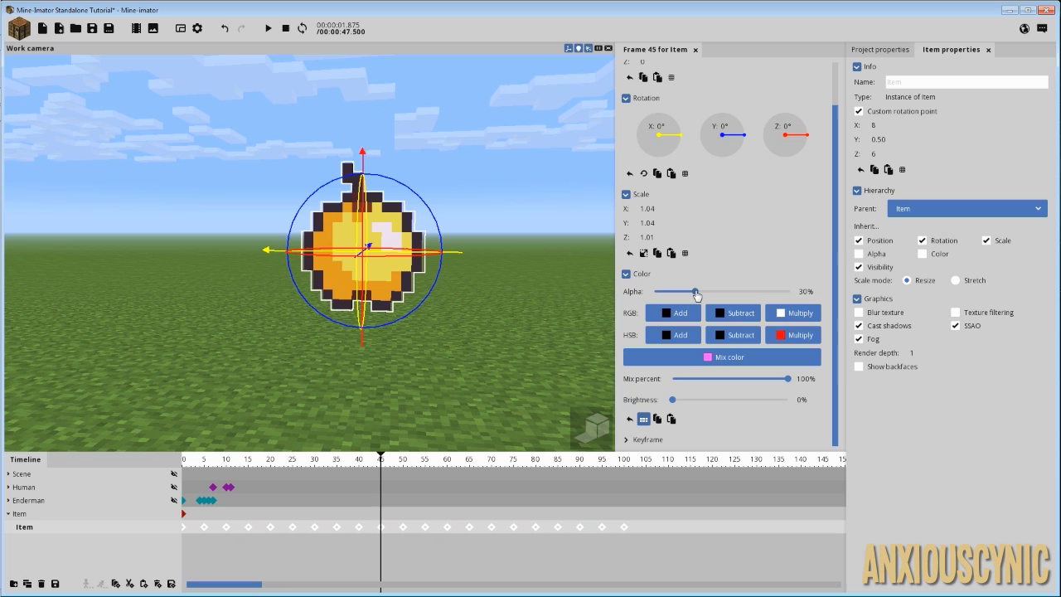
pyautogui.moveTo(392, 469); pyautogui.dragTo(184, 464)
pyautogui.press('space')
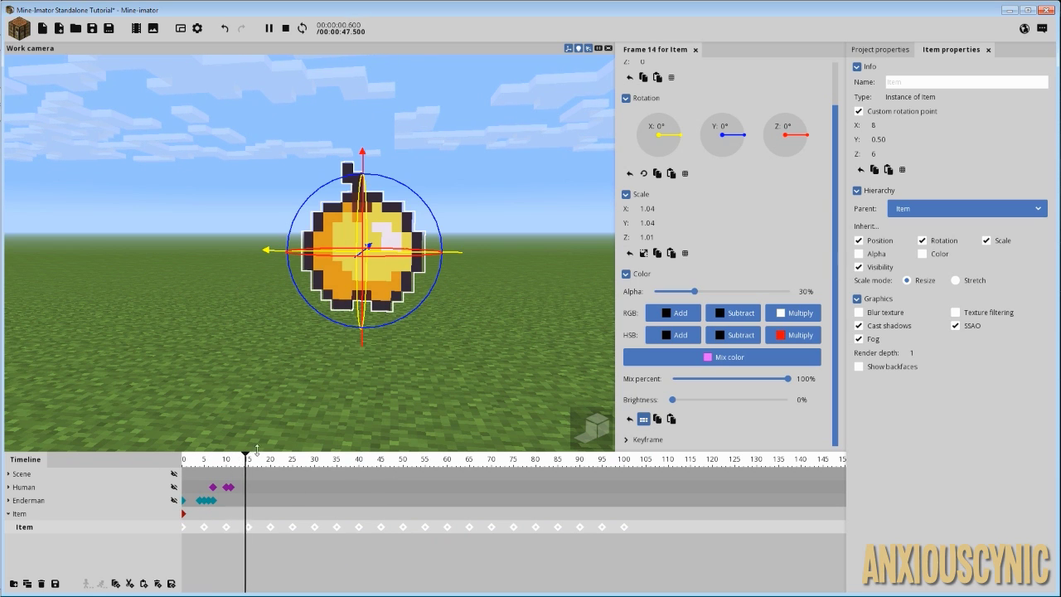
pyautogui.press('space')
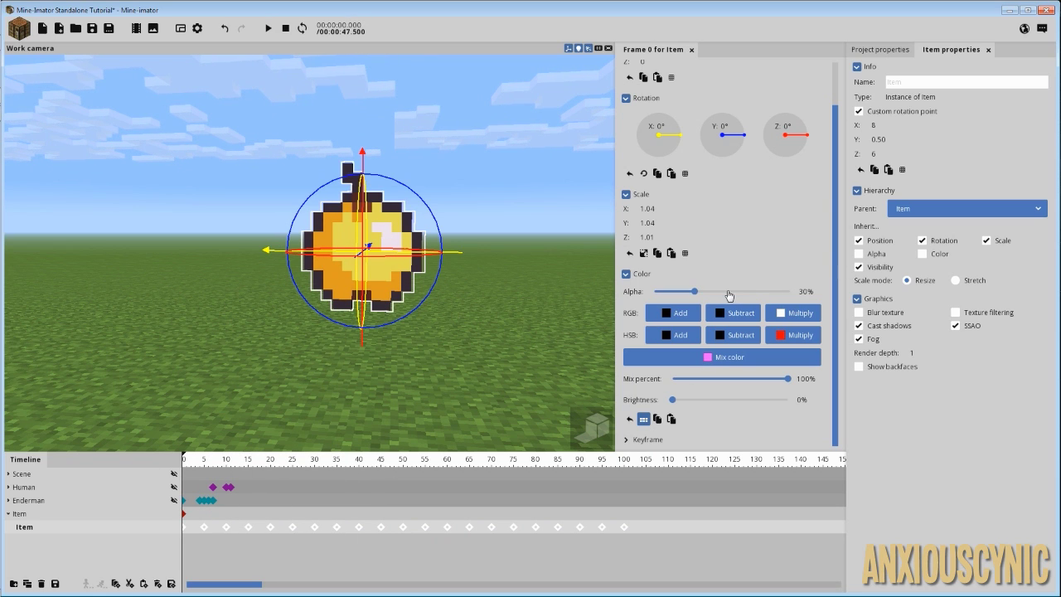
# Step: Try an alpha of 63% on all child apple keyframes, preview the animation and restore the alpha to 45%
pyautogui.moveTo(729, 295)
pyautogui.mouseDown()
pyautogui.moveTo(752, 294)
pyautogui.moveTo(738, 295)
pyautogui.mouseUp()
pyautogui.press('space')
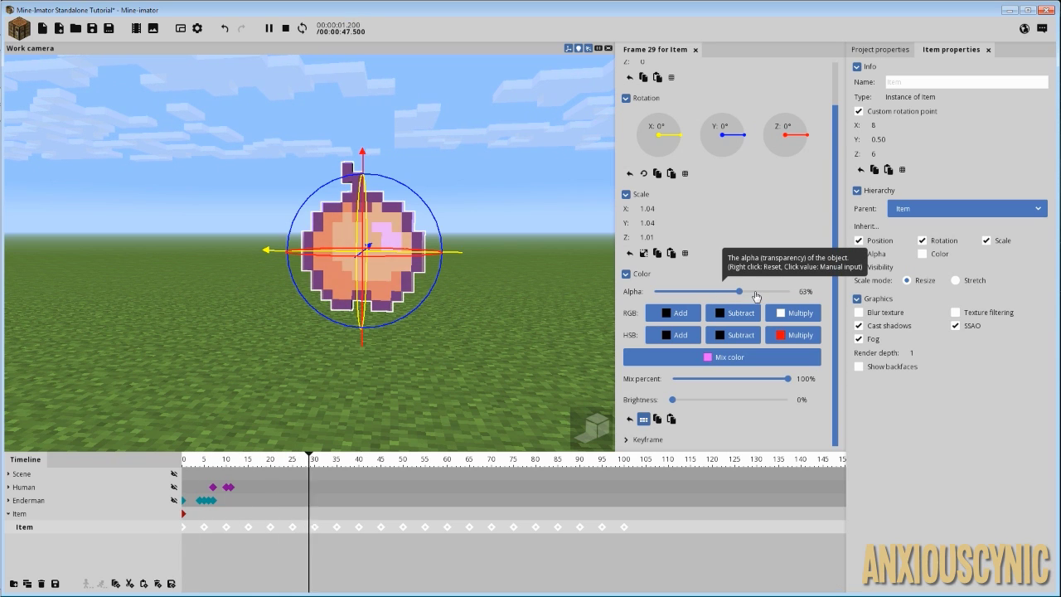
pyautogui.hotkey('shift', 'space')
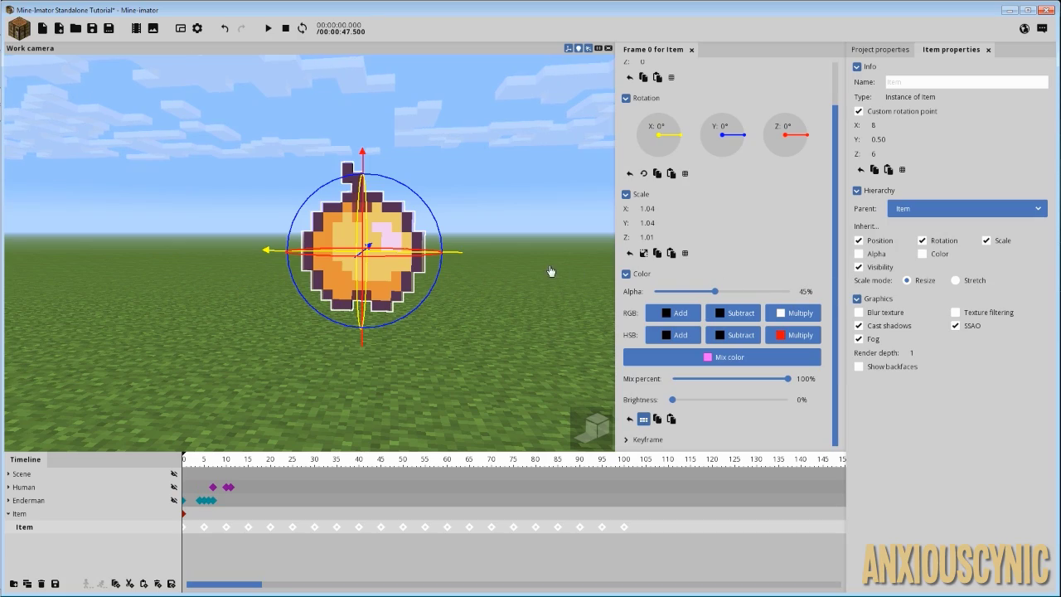
# Step: Set the child apple's X scale to 1.02 on the keyframe at frame 0
pyautogui.scroll(4, 552, 271)
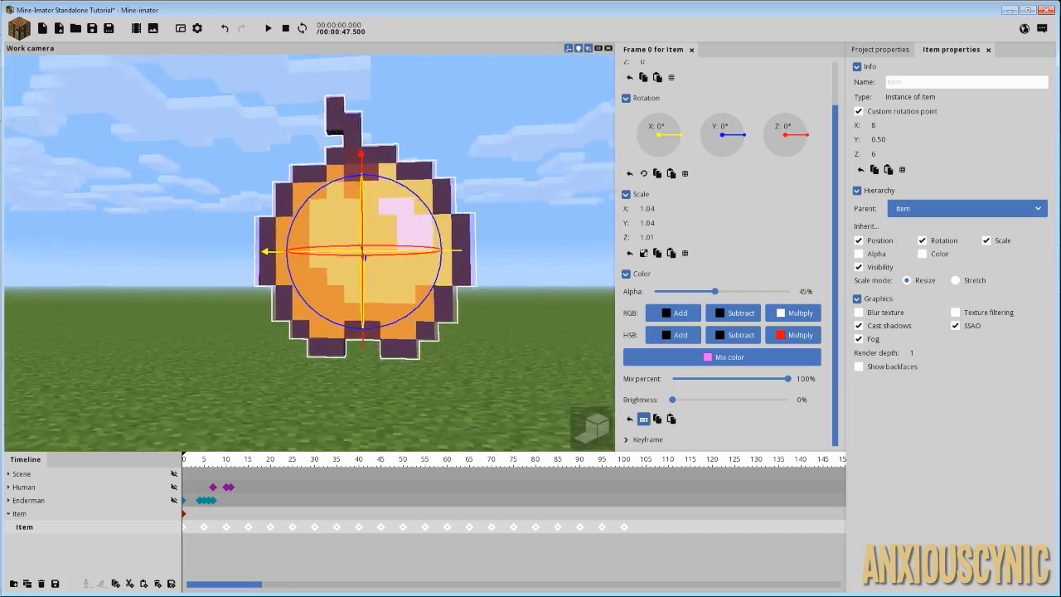
pyautogui.moveTo(522, 240); pyautogui.dragTo(507, 212)
pyautogui.click(471, 267)
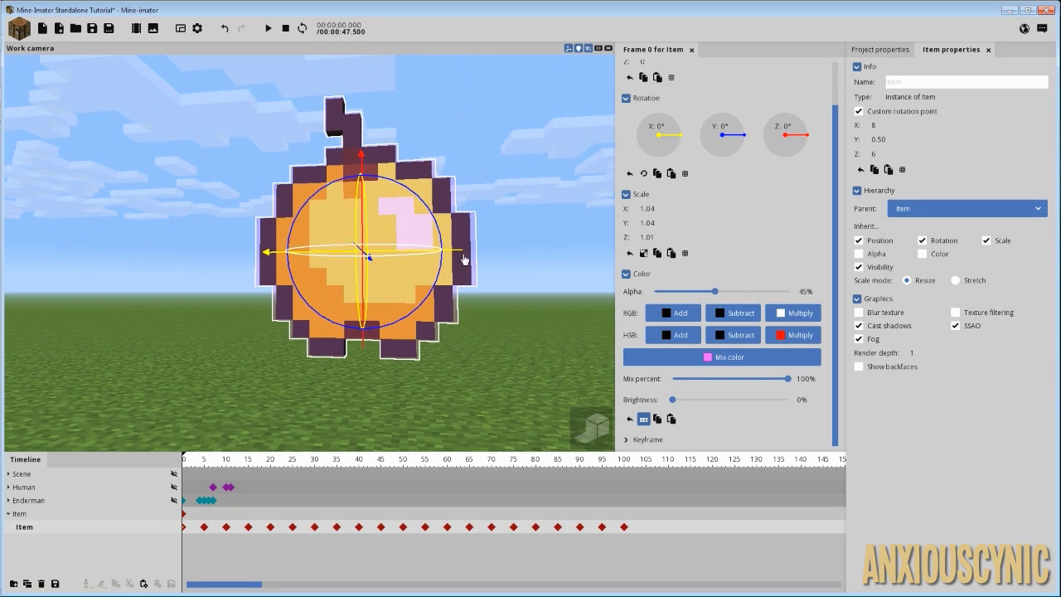
pyautogui.moveTo(652, 208); pyautogui.dragTo(651, 208)
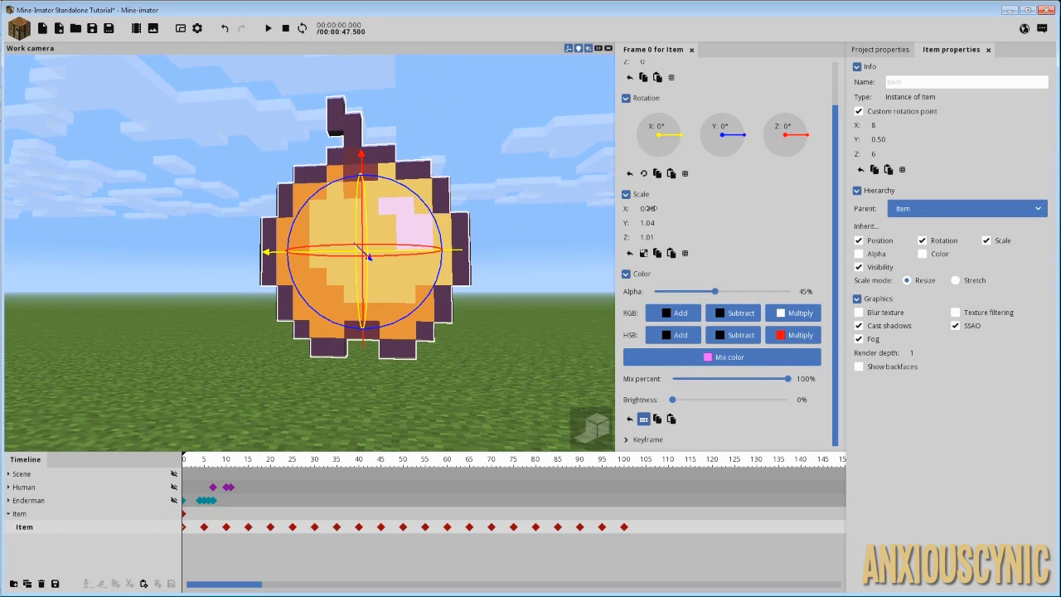
pyautogui.doubleClick(652, 209)
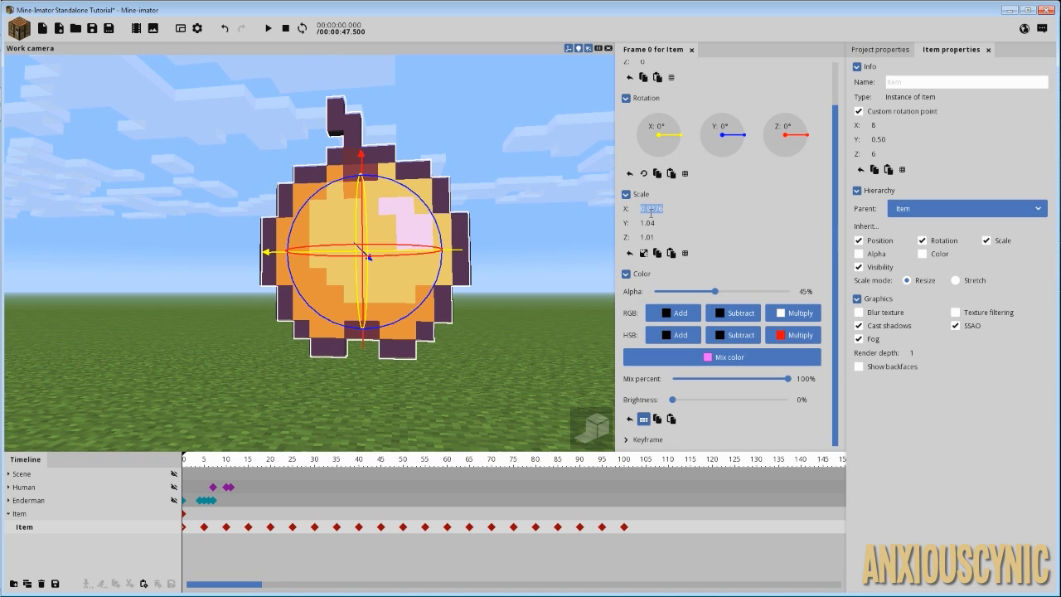
pyautogui.write('1.02')
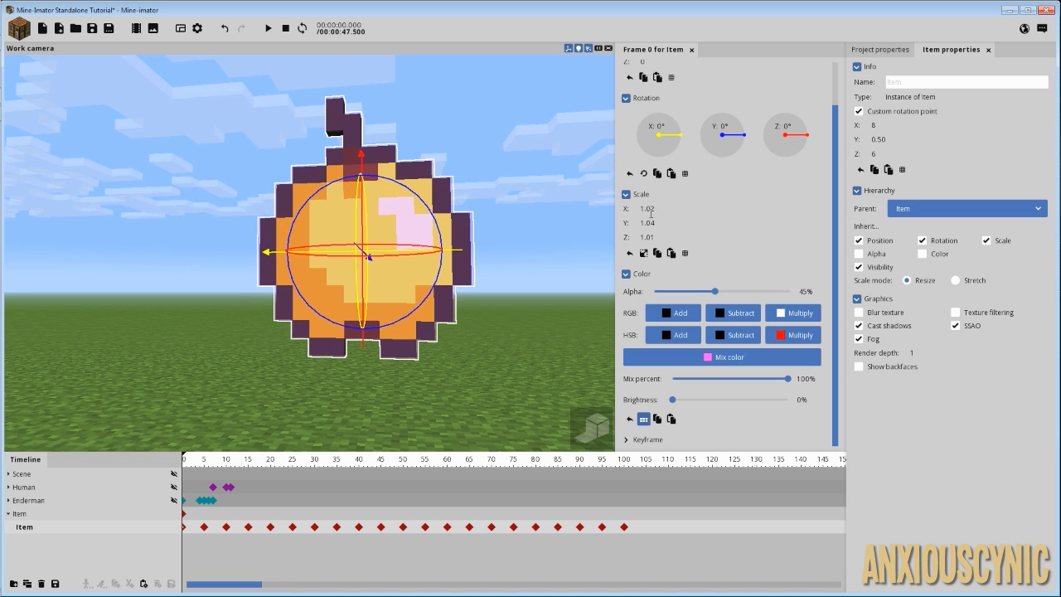
# Step: Examine the rescaled overlay's fit around the stem, upper edges and sides of the apple
pyautogui.moveTo(514, 201)
pyautogui.mouseDown()
pyautogui.moveTo(539, 205)
pyautogui.moveTo(559, 228)
pyautogui.moveTo(597, 231)
pyautogui.moveTo(503, 199)
pyautogui.mouseUp()
pyautogui.scroll(3, 502, 199)
pyautogui.moveTo(503, 199); pyautogui.dragTo(522, 140, button='right')
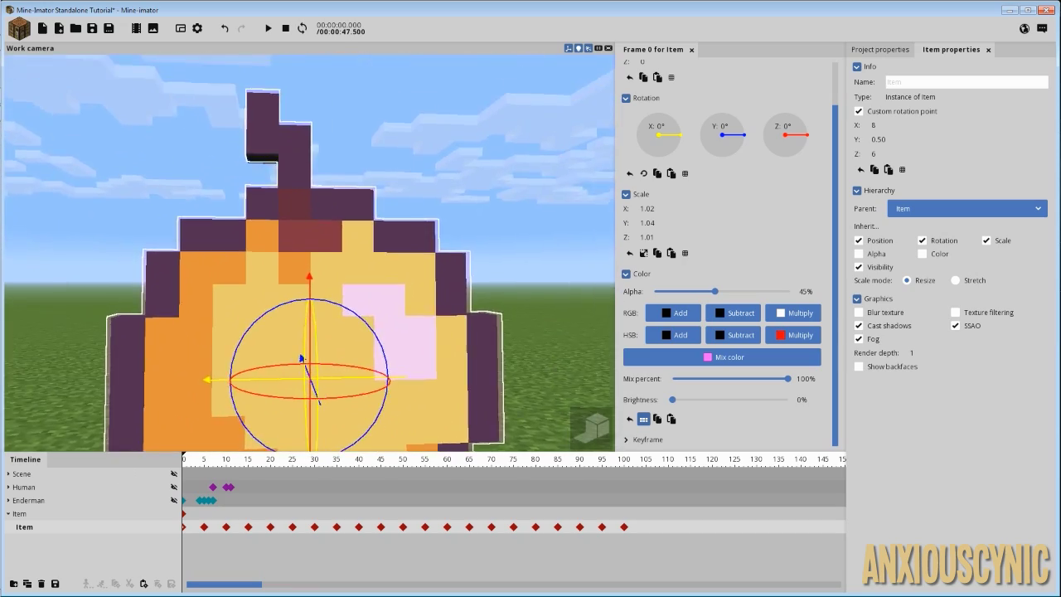
pyautogui.moveTo(522, 140); pyautogui.dragTo(551, 139)
pyautogui.scroll(4, 469, 191)
pyautogui.moveTo(469, 192); pyautogui.dragTo(438, 192, button='right')
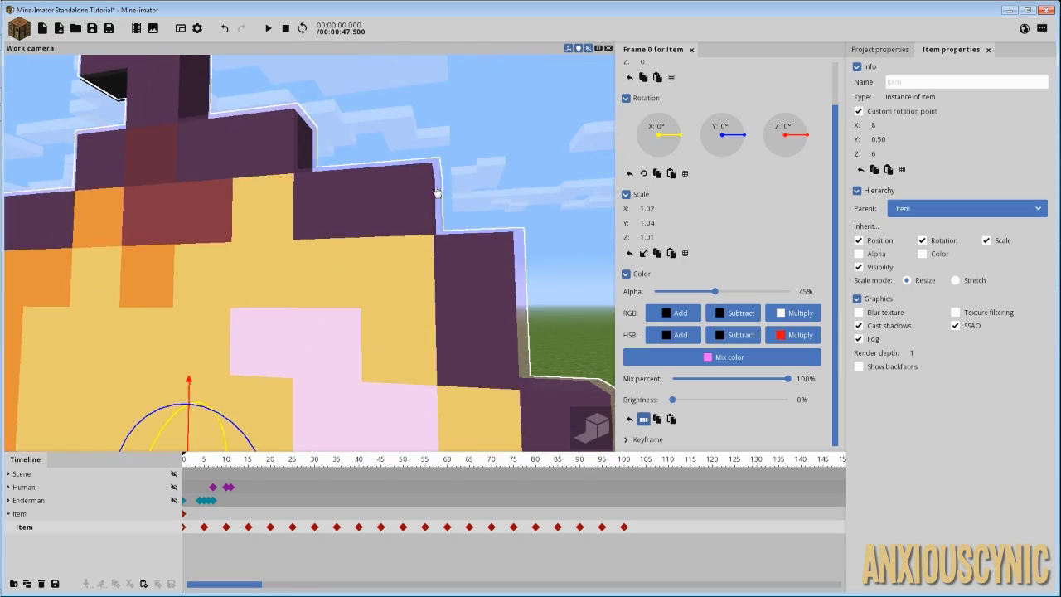
pyautogui.scroll(-1, 495, 255)
pyautogui.scroll(-4, 489, 261)
pyautogui.moveTo(426, 247); pyautogui.dragTo(423, 286, button='right')
pyautogui.moveTo(427, 247); pyautogui.dragTo(384, 258)
pyautogui.scroll(-4, 385, 258)
pyautogui.moveTo(470, 315); pyautogui.dragTo(451, 324, button='right')
# Step: Deselect the apple, play the finished glow animation from a distance and scrub back to frame 26
pyautogui.click(504, 296)
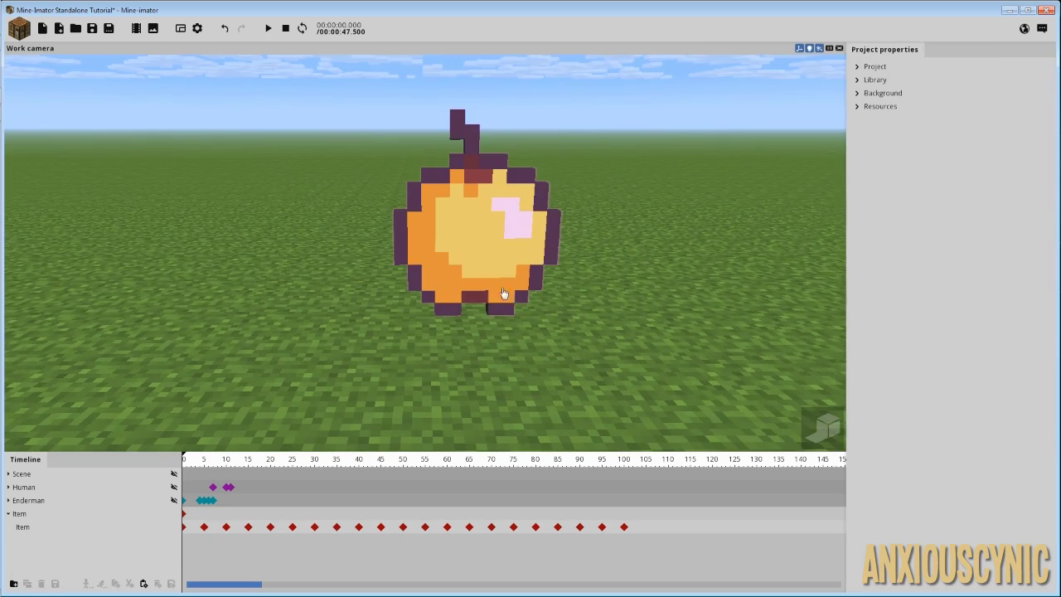
pyautogui.moveTo(504, 296); pyautogui.dragTo(505, 298)
pyautogui.scroll(-4, 505, 298)
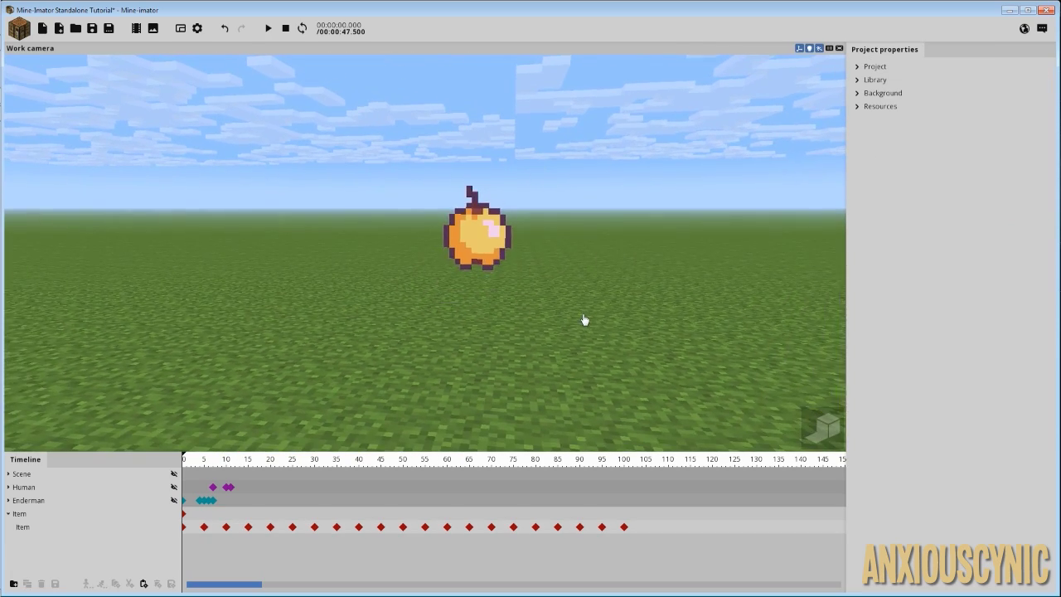
pyautogui.scroll(1, 583, 320)
pyautogui.press('space')
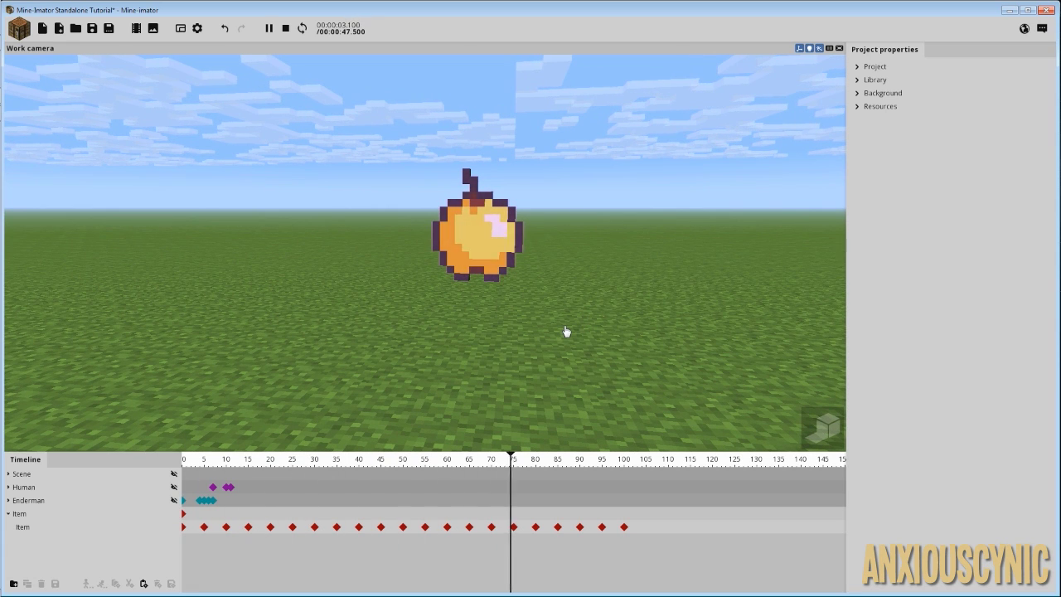
pyautogui.press('space')
pyautogui.moveTo(396, 460); pyautogui.dragTo(297, 481)
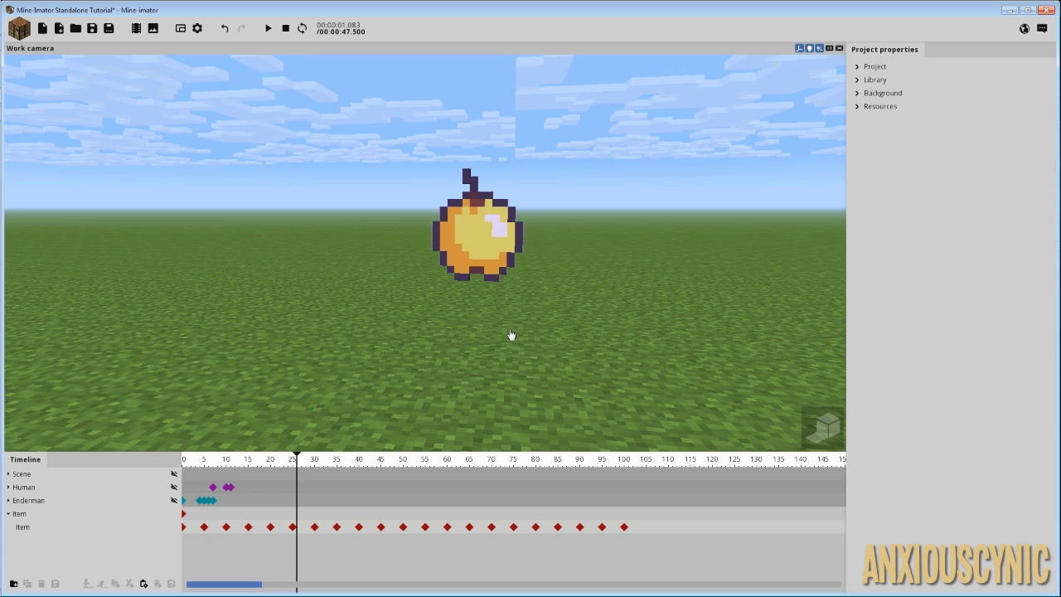
# Step: Play the golden apple's glow animation from a slightly raised angle, stop it and scrub the timeline to frame 35
pyautogui.moveTo(559, 284); pyautogui.dragTo(534, 286)
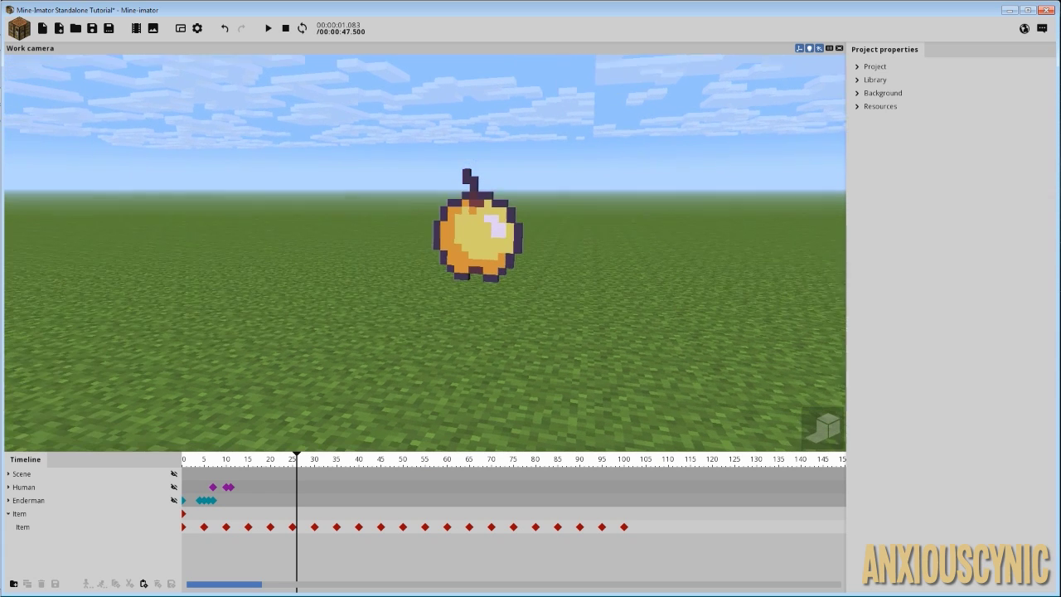
pyautogui.press('space')
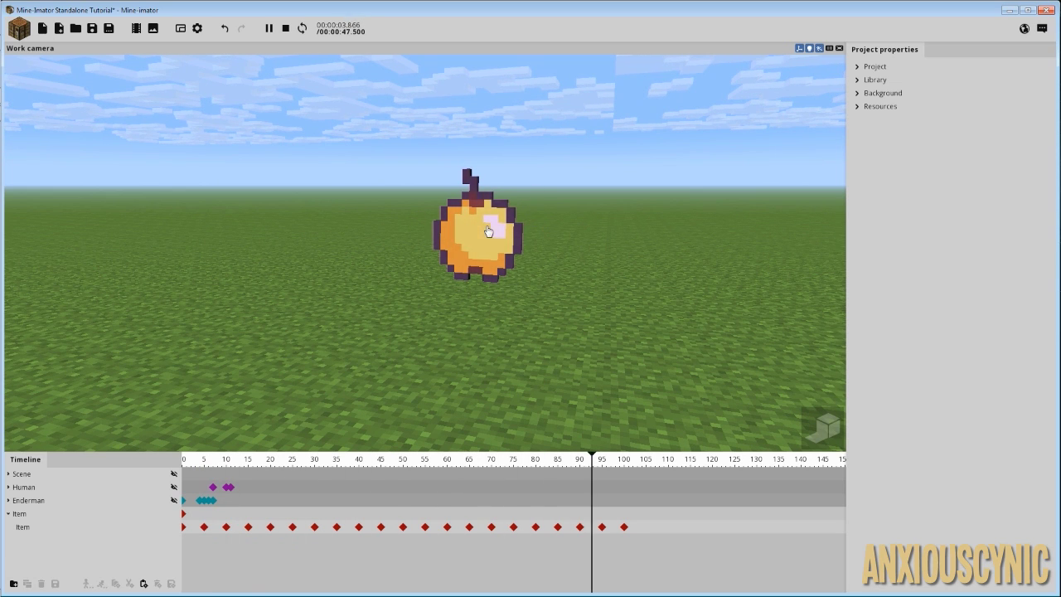
pyautogui.press('space')
pyautogui.moveTo(333, 462)
pyautogui.mouseDown()
pyautogui.moveTo(147, 476)
pyautogui.moveTo(323, 479)
pyautogui.mouseUp()
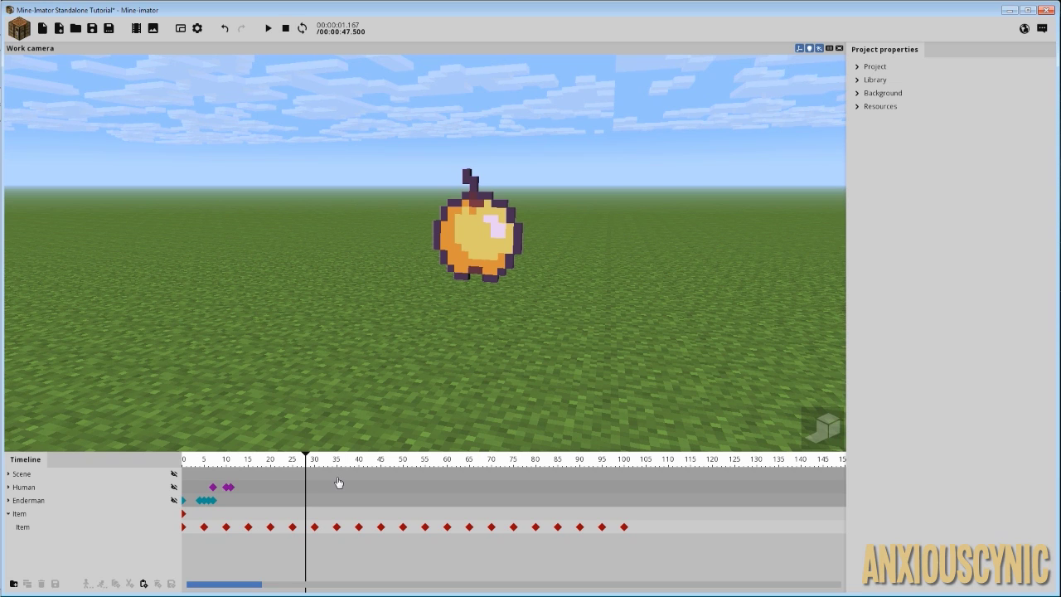
pyautogui.moveTo(354, 473); pyautogui.dragTo(340, 473)
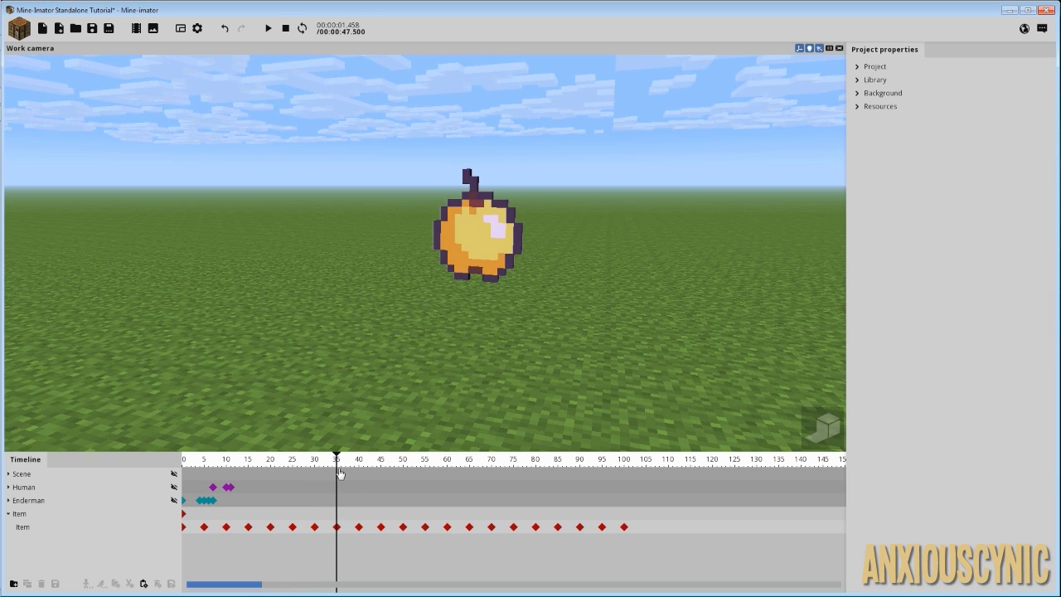
pyautogui.moveTo(485, 302); pyautogui.dragTo(456, 262)
pyautogui.scroll(2, 488, 310)
pyautogui.moveTo(595, 282); pyautogui.dragTo(620, 280)
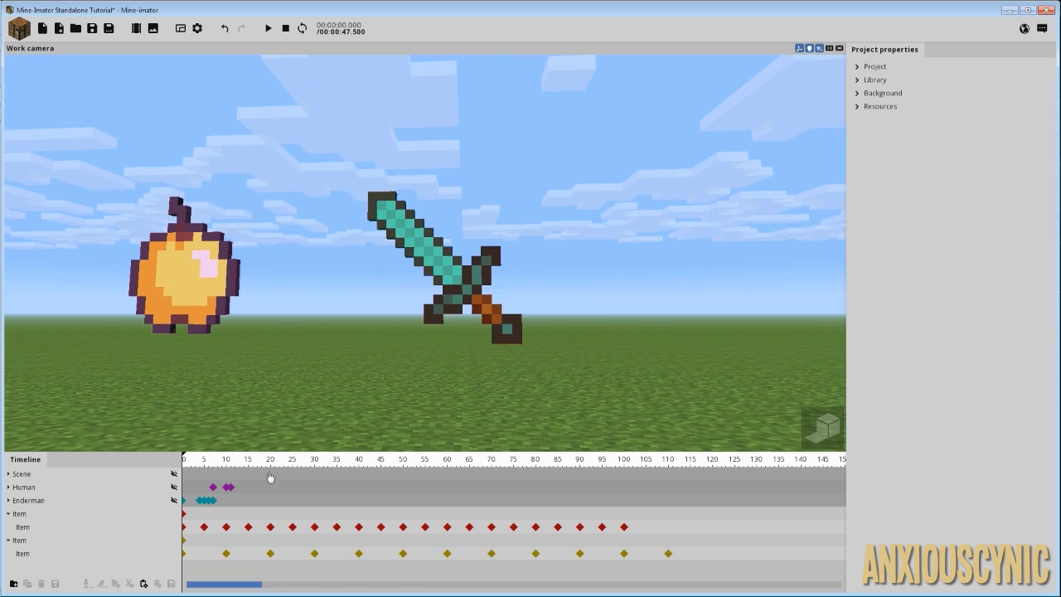
# Step: Preview the apple and diamond sword animations, scrub to frame 60 and inspect the apple's overlay edges up close
pyautogui.press('space')
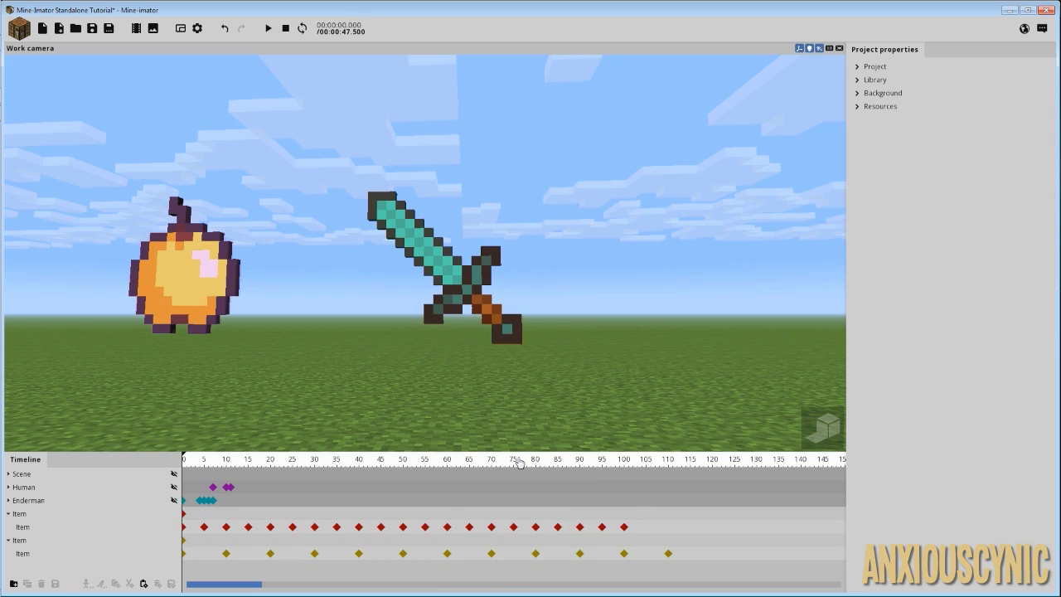
pyautogui.moveTo(516, 462); pyautogui.dragTo(450, 468)
pyautogui.moveTo(605, 318); pyautogui.dragTo(580, 352)
pyautogui.scroll(2, 604, 318)
pyautogui.scroll(2, 604, 318)
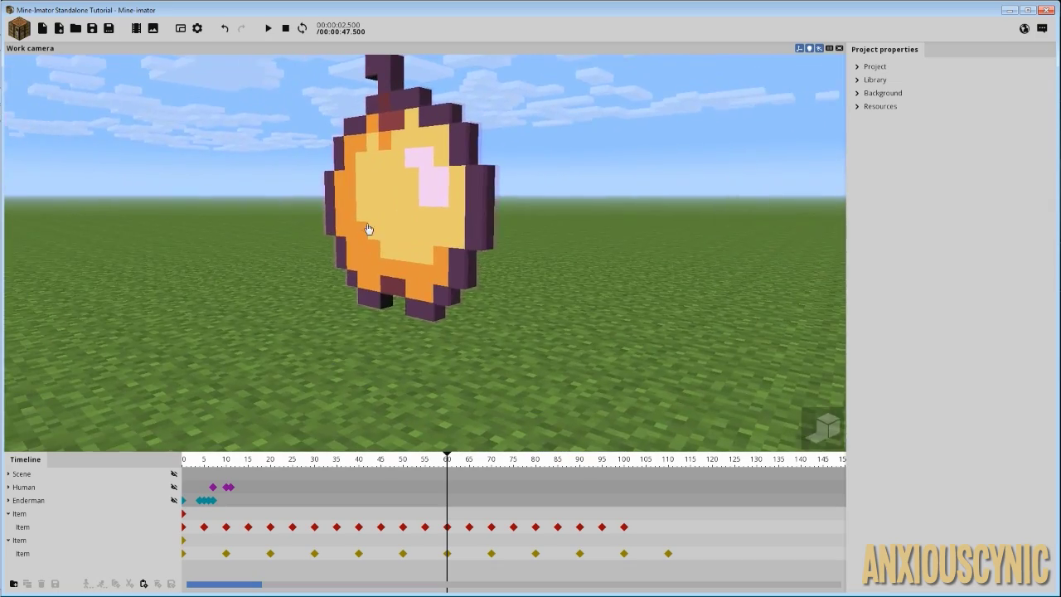
pyautogui.moveTo(369, 230); pyautogui.dragTo(448, 220)
pyautogui.moveTo(447, 220); pyautogui.dragTo(380, 228, button='right')
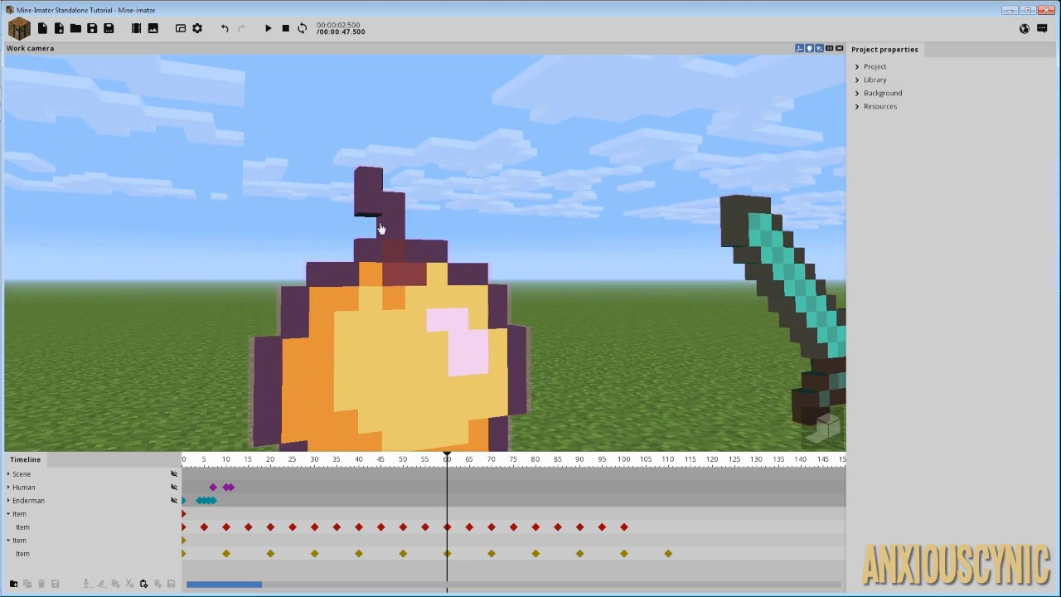
# Step: Examine the enchanted diamond sword's overlay at frame 60 around the blade, guard and handle from several angles
pyautogui.moveTo(442, 290); pyautogui.dragTo(448, 313)
pyautogui.moveTo(448, 313); pyautogui.dragTo(519, 311, button='right')
pyautogui.moveTo(519, 312); pyautogui.dragTo(518, 361)
pyautogui.moveTo(556, 331); pyautogui.dragTo(533, 252, button='middle')
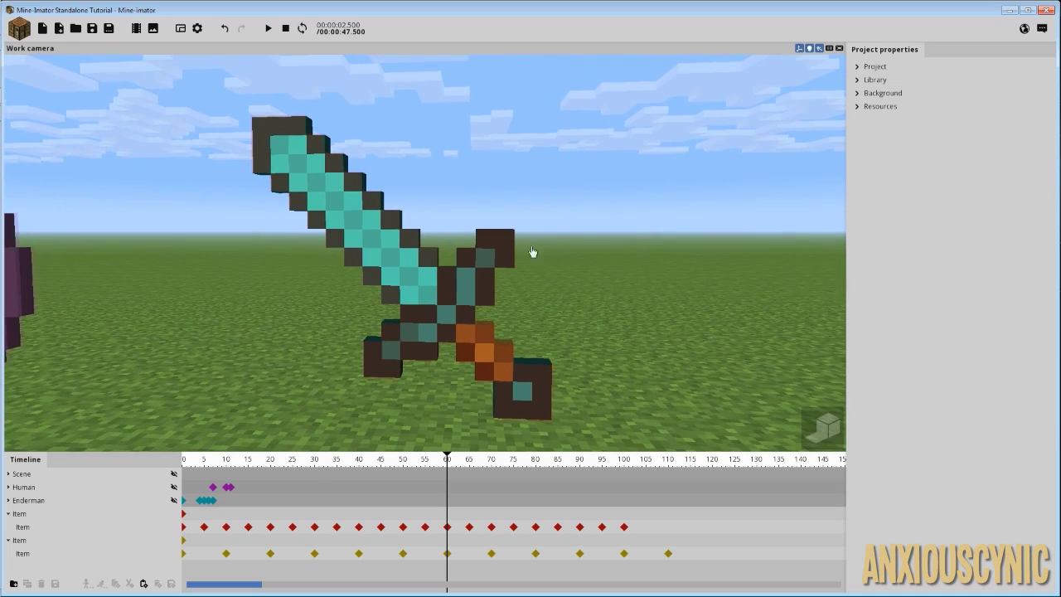
pyautogui.moveTo(544, 237)
pyautogui.mouseDown()
pyautogui.moveTo(524, 247)
pyautogui.moveTo(540, 230)
pyautogui.mouseUp()
pyautogui.scroll(4, 542, 229)
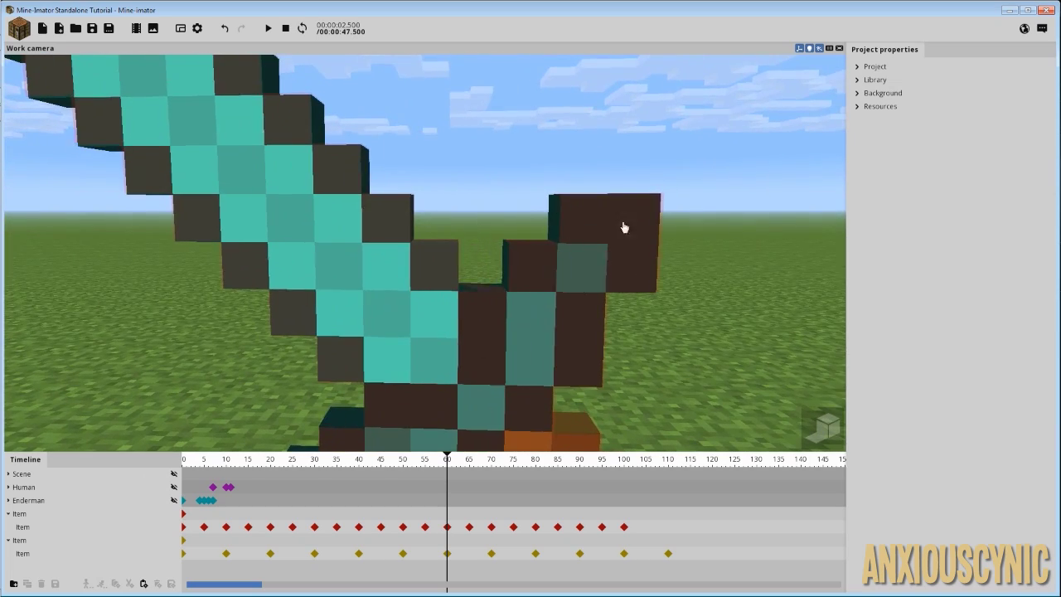
pyautogui.moveTo(580, 232); pyautogui.dragTo(529, 195, button='middle')
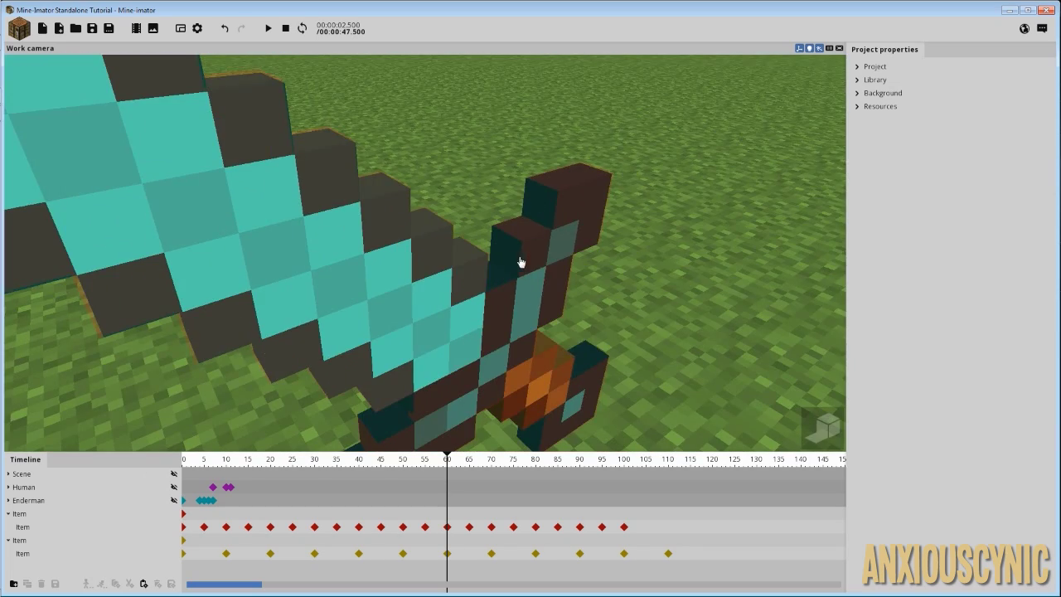
pyautogui.moveTo(560, 252); pyautogui.dragTo(502, 200)
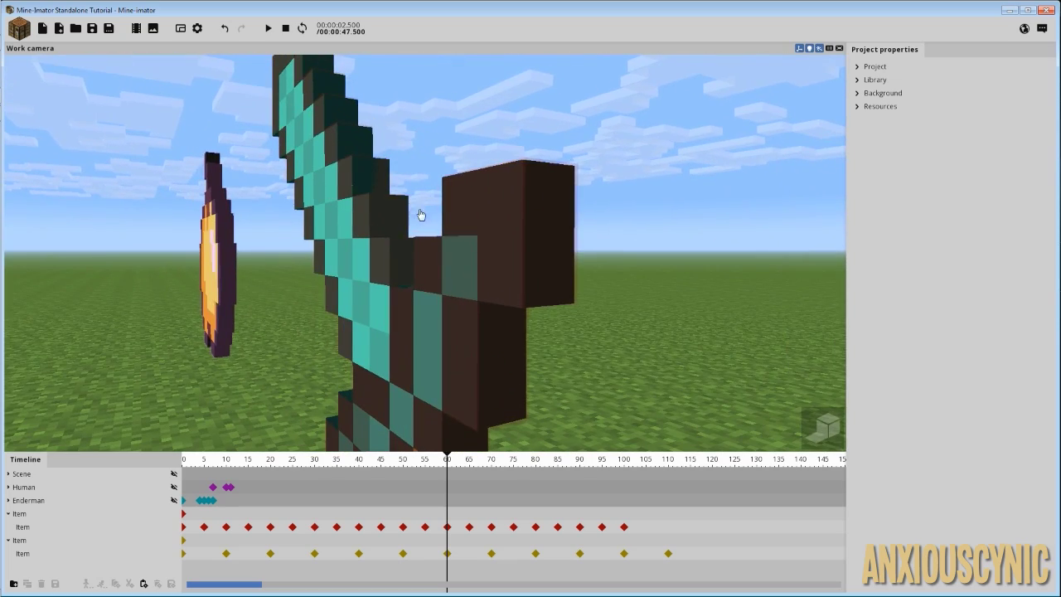
pyautogui.moveTo(420, 238); pyautogui.dragTo(440, 240)
pyautogui.scroll(-4, 440, 240)
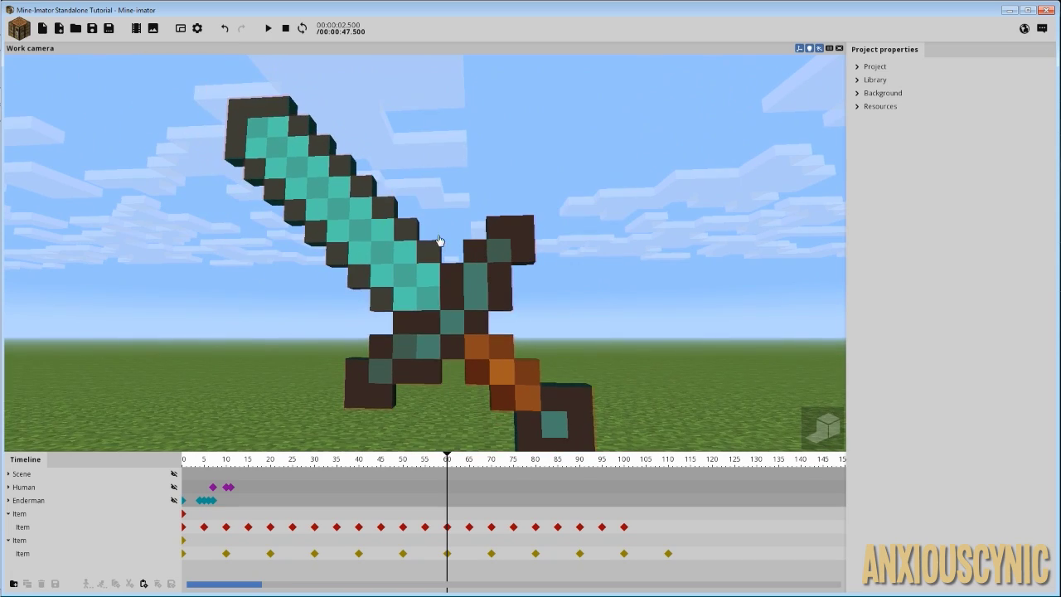
pyautogui.moveTo(436, 193); pyautogui.dragTo(438, 204)
pyautogui.scroll(-4, 440, 203)
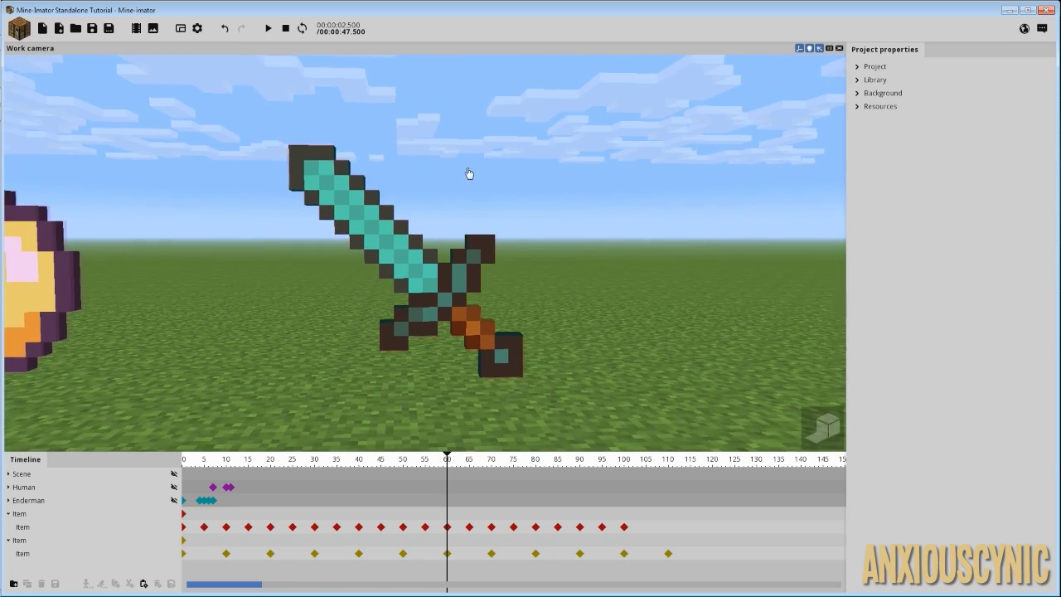
# Step: Frame the apple and sword together, return the timeline to frame 0 and play both glow animations
pyautogui.moveTo(469, 173); pyautogui.dragTo(452, 195, button='right')
pyautogui.moveTo(505, 193); pyautogui.dragTo(486, 210)
pyautogui.moveTo(486, 210); pyautogui.dragTo(421, 376, button='middle')
pyautogui.moveTo(337, 458); pyautogui.dragTo(166, 473)
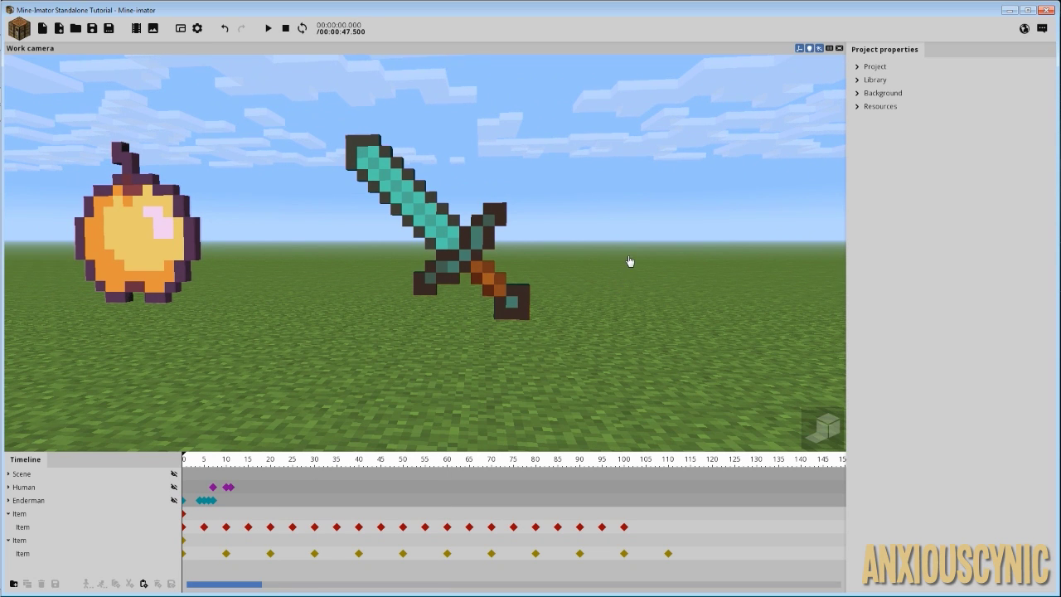
pyautogui.press('space')
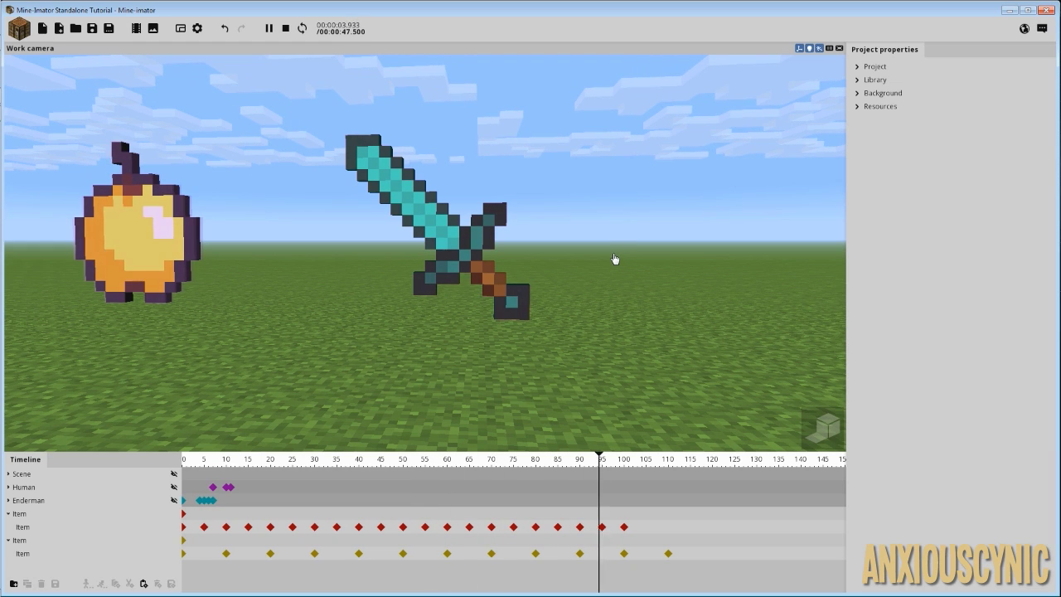
pyautogui.press('space')
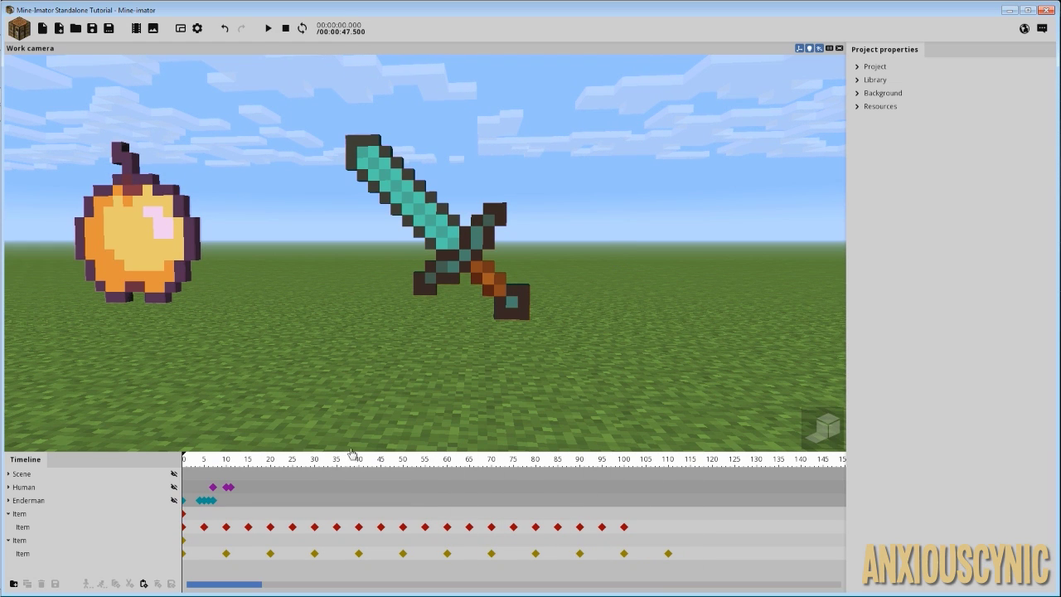
# Step: Replay the apple and sword glow animations twice from a greater distance, stopping playback after each run
pyautogui.press('space')
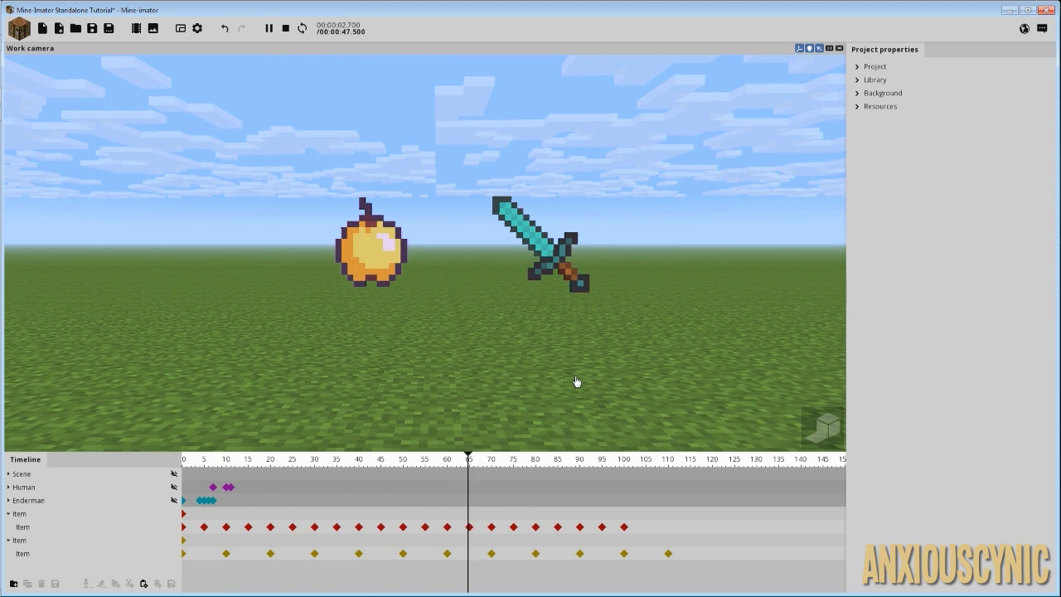
pyautogui.press('space')
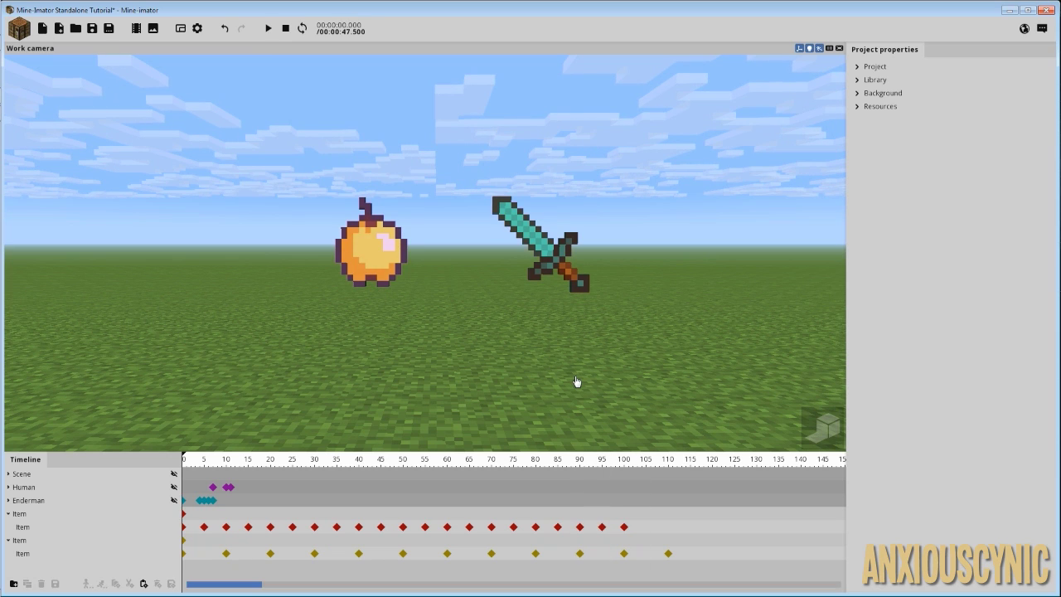
pyautogui.press('space')
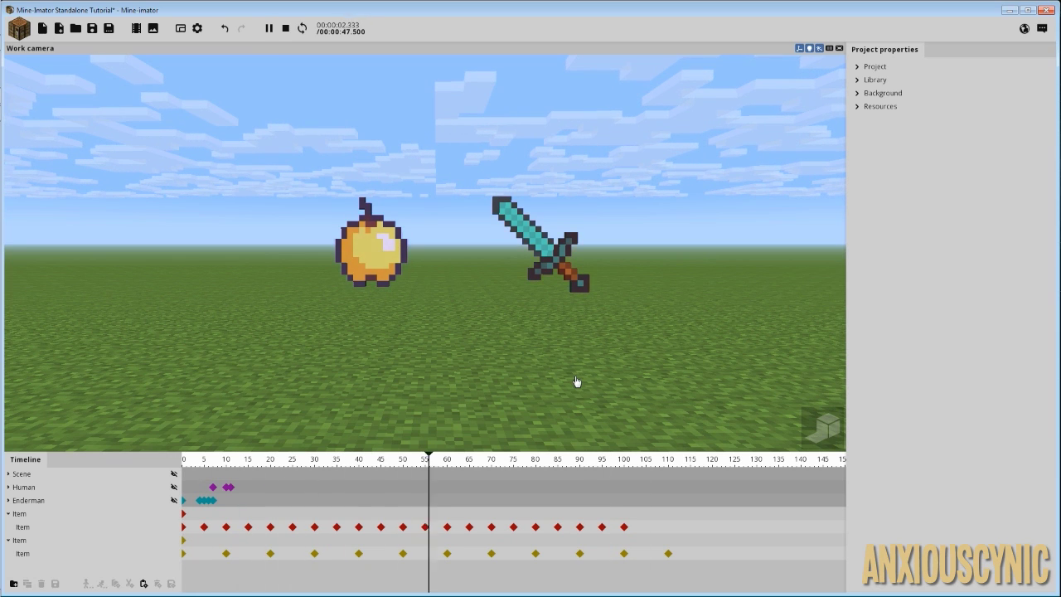
pyautogui.press('space')
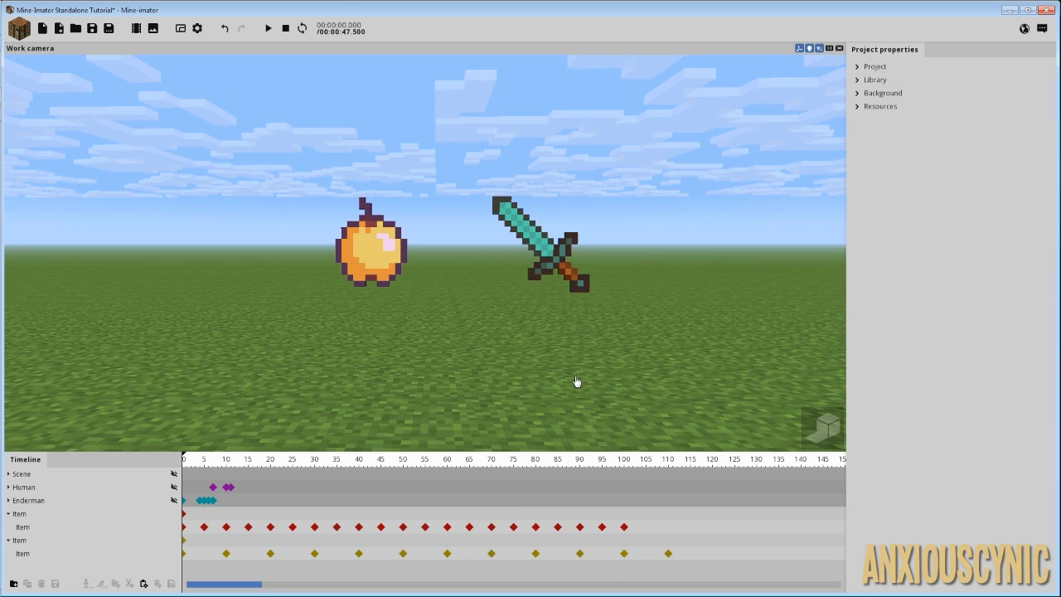